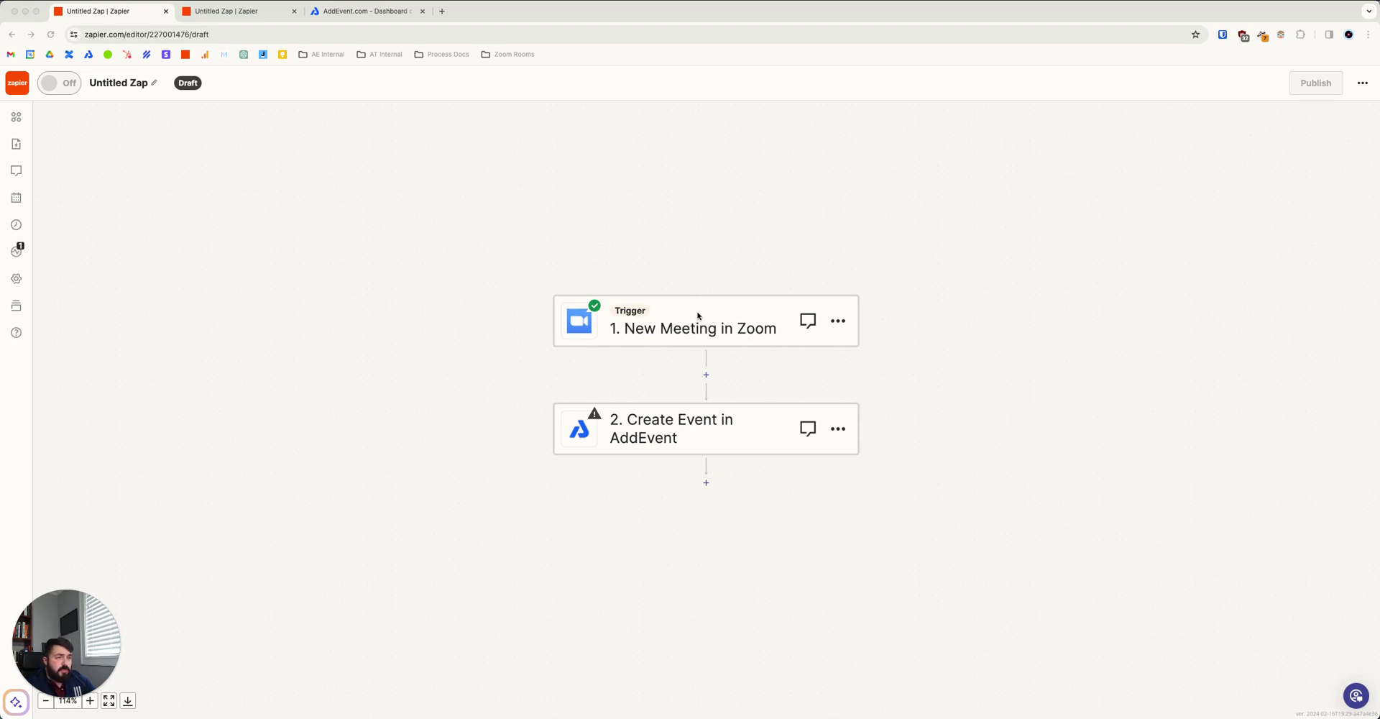
# - Confirm the Zoom New Meeting trigger and account, set meeting type to Meeting, and load test records
pyautogui.click(717, 317)
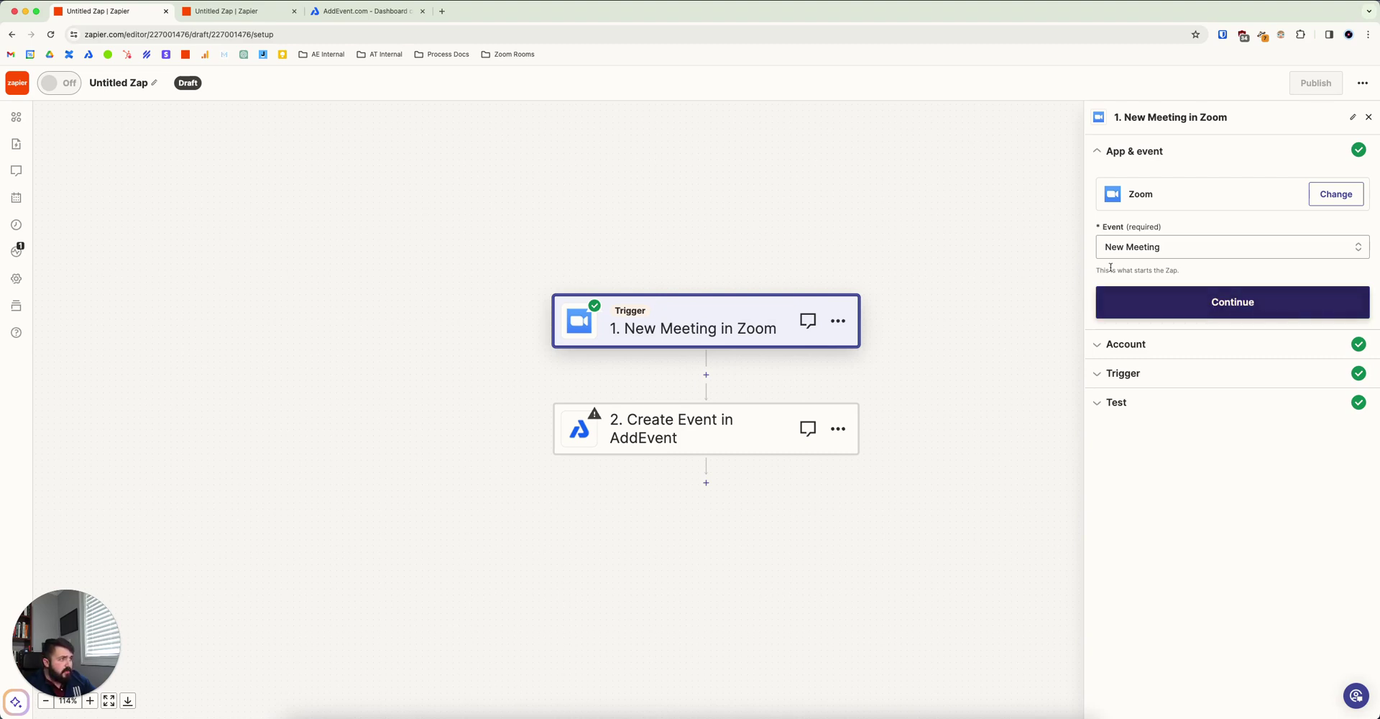
pyautogui.click(1186, 309)
pyautogui.click(1139, 327)
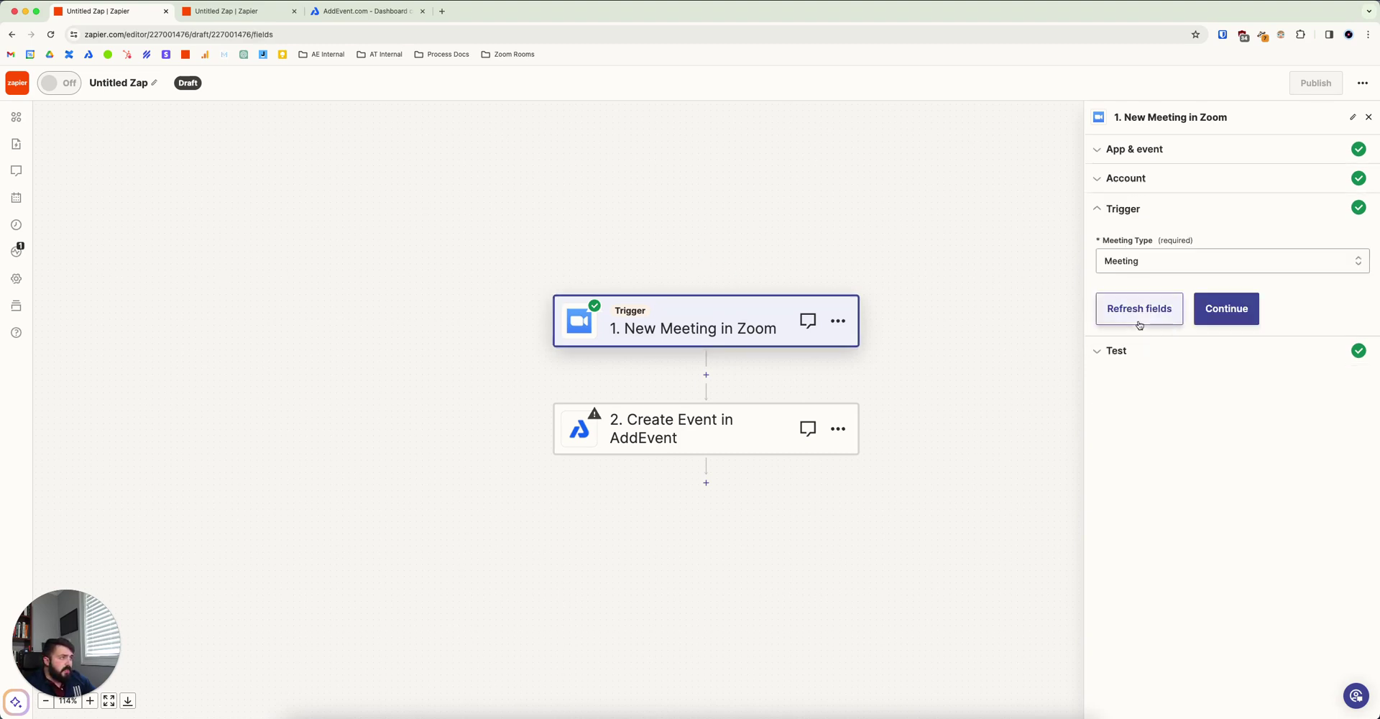
pyautogui.click(1215, 265)
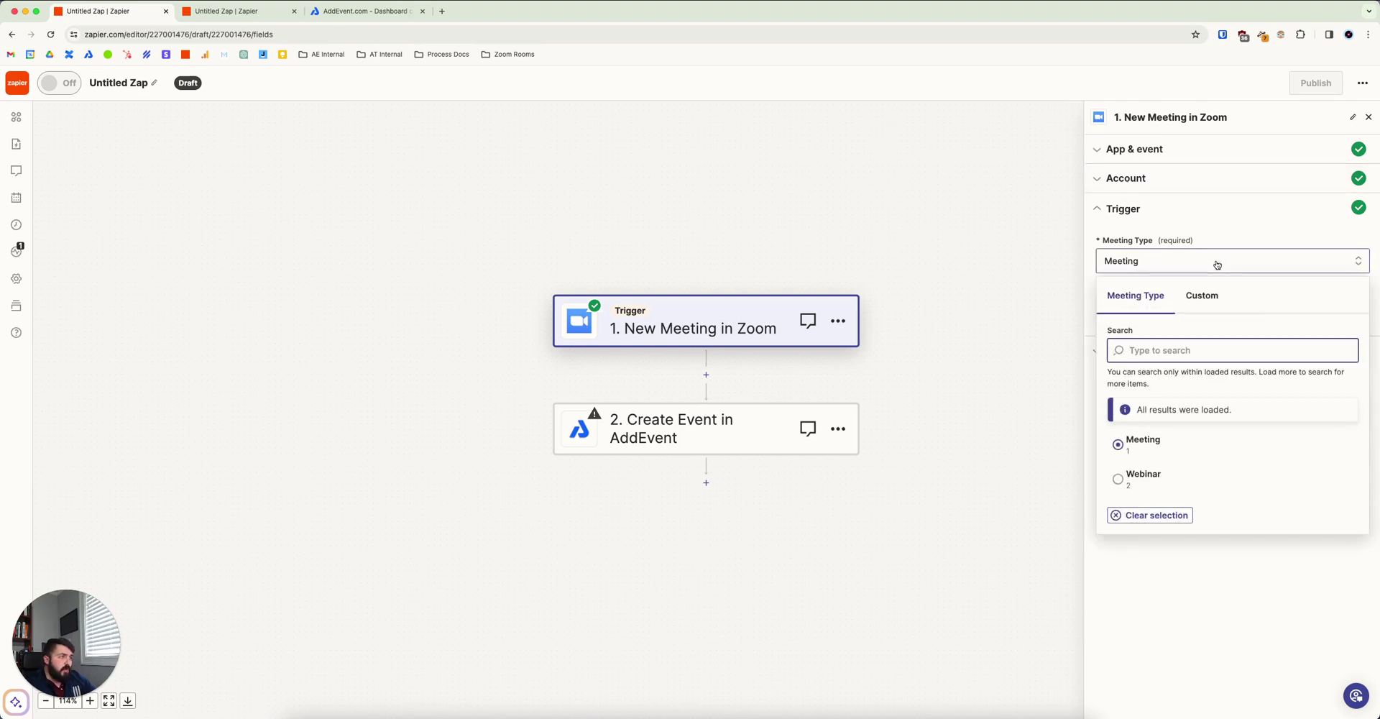
pyautogui.click(1172, 455)
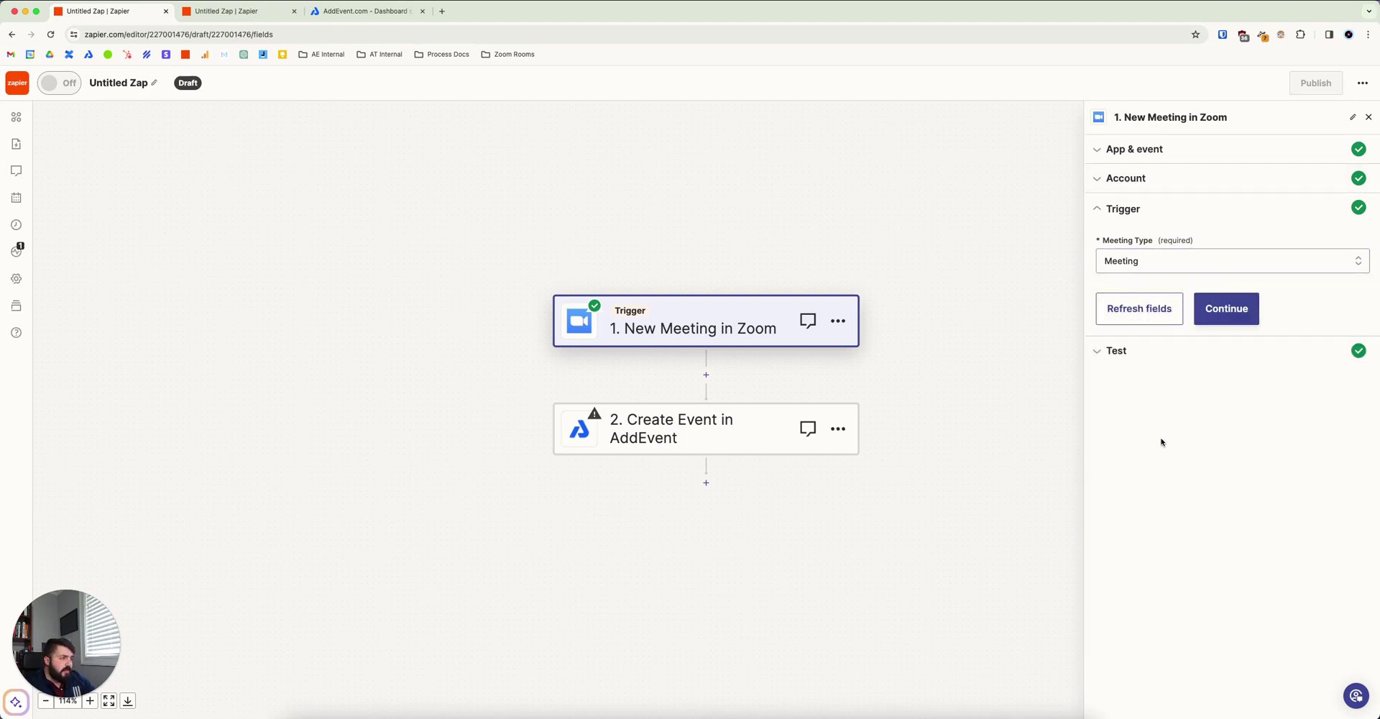
pyautogui.click(1226, 305)
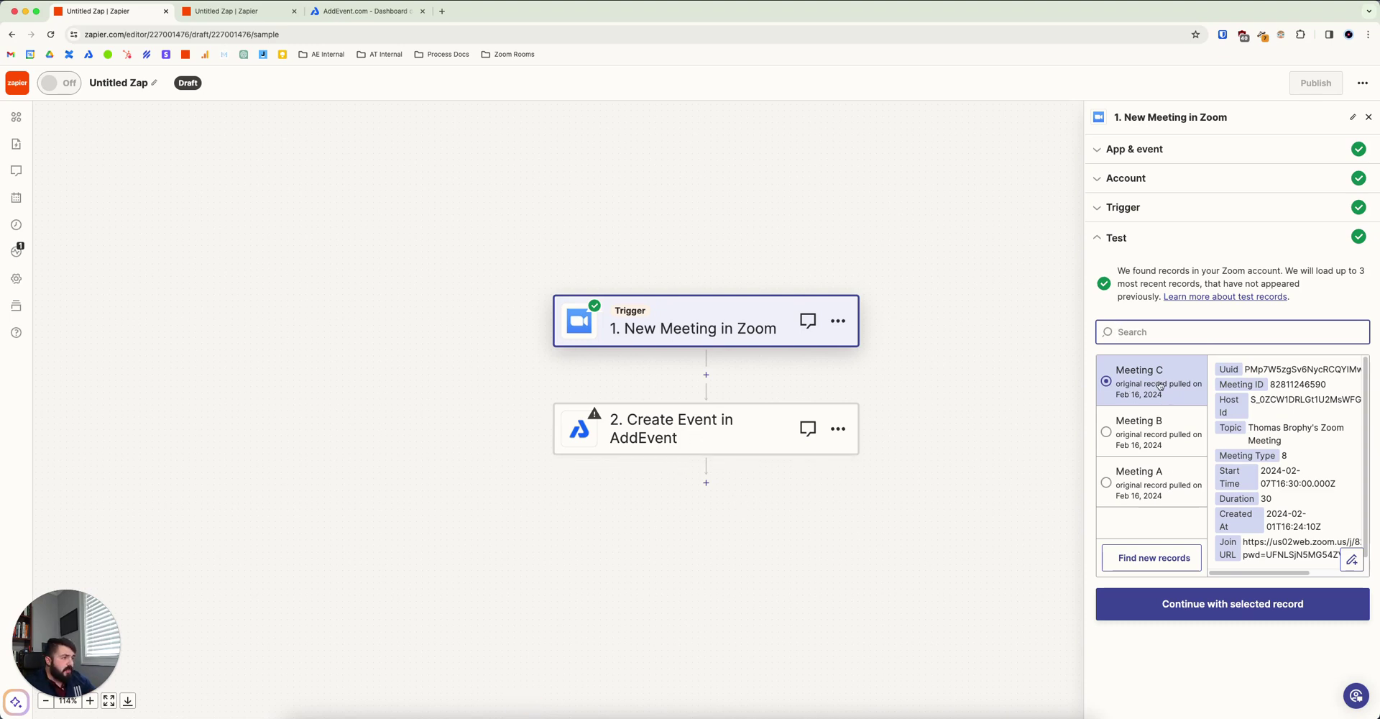
# - Confirm AddEvent Create Event with its account and review the mapped title, times and join-URL location
pyautogui.click(1201, 605)
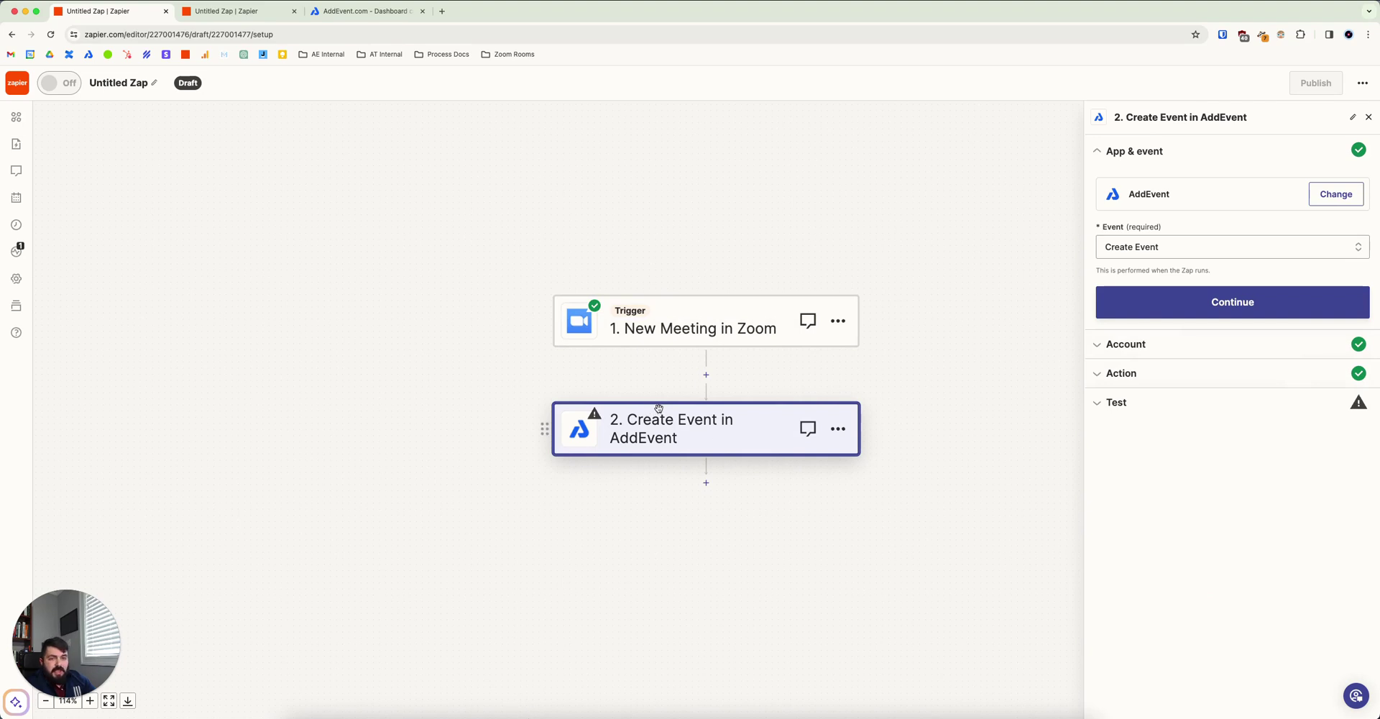
pyautogui.click(1179, 302)
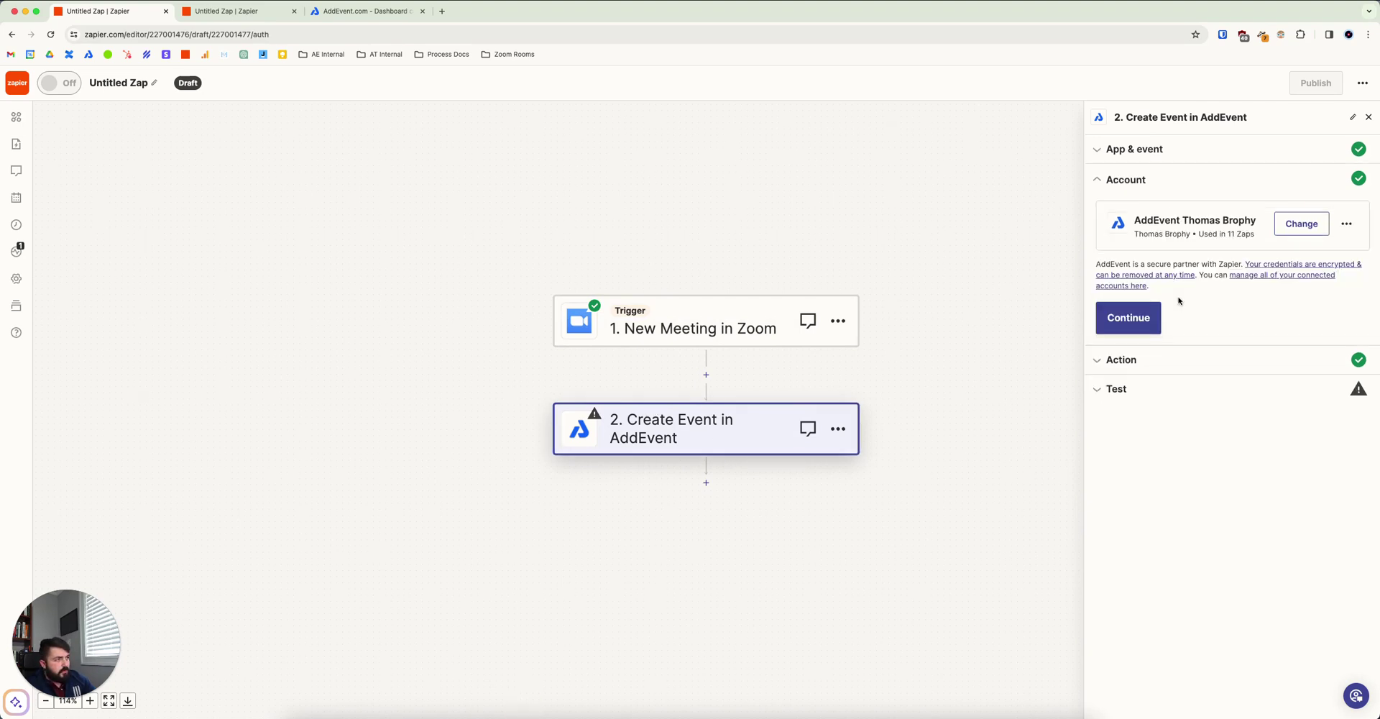
pyautogui.click(1148, 316)
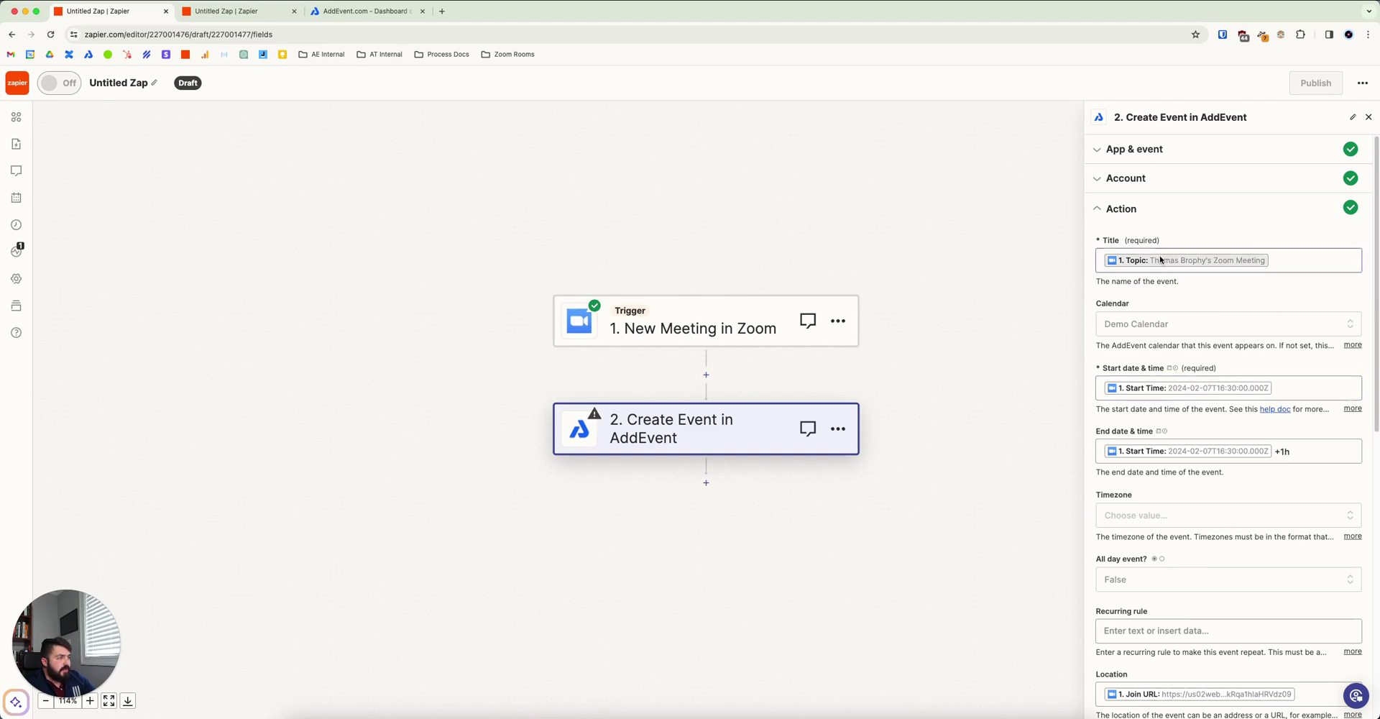
pyautogui.scroll(-2, 1193, 299)
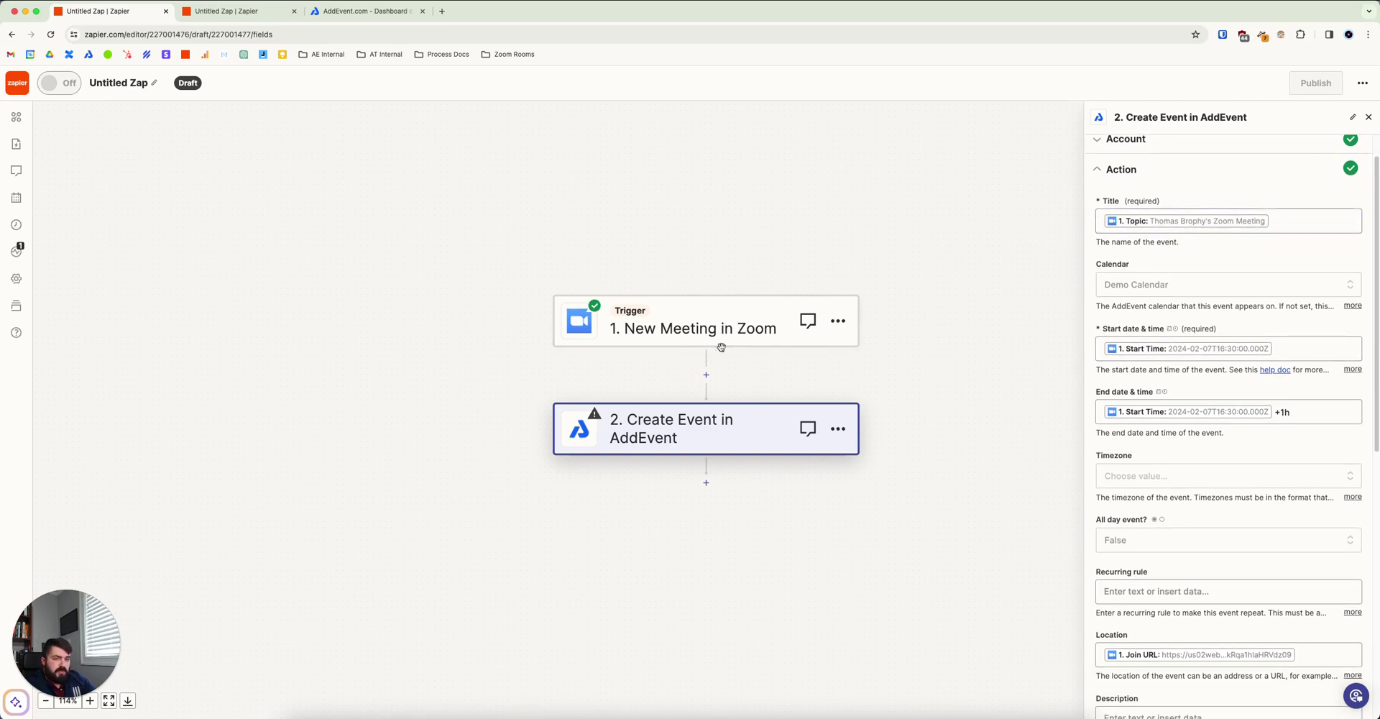
pyautogui.scroll(-3, 1184, 351)
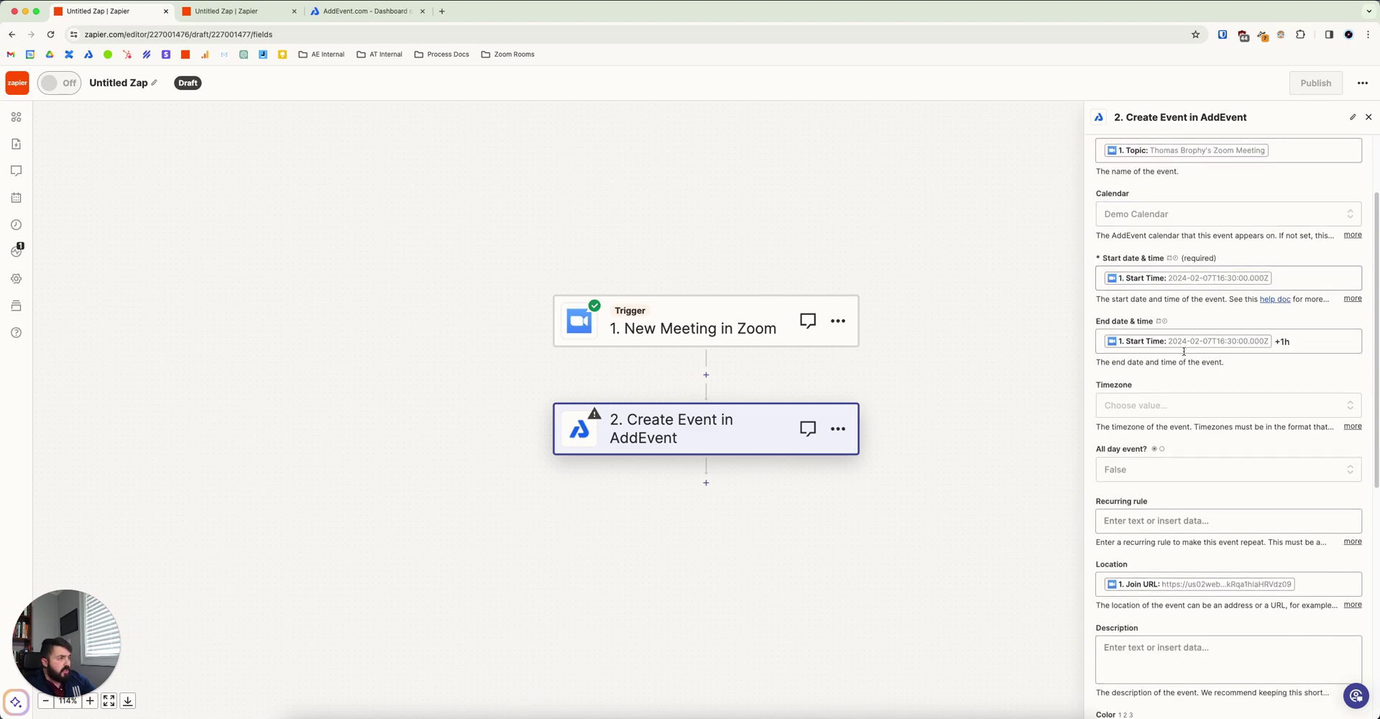
pyautogui.scroll(-6, 1183, 351)
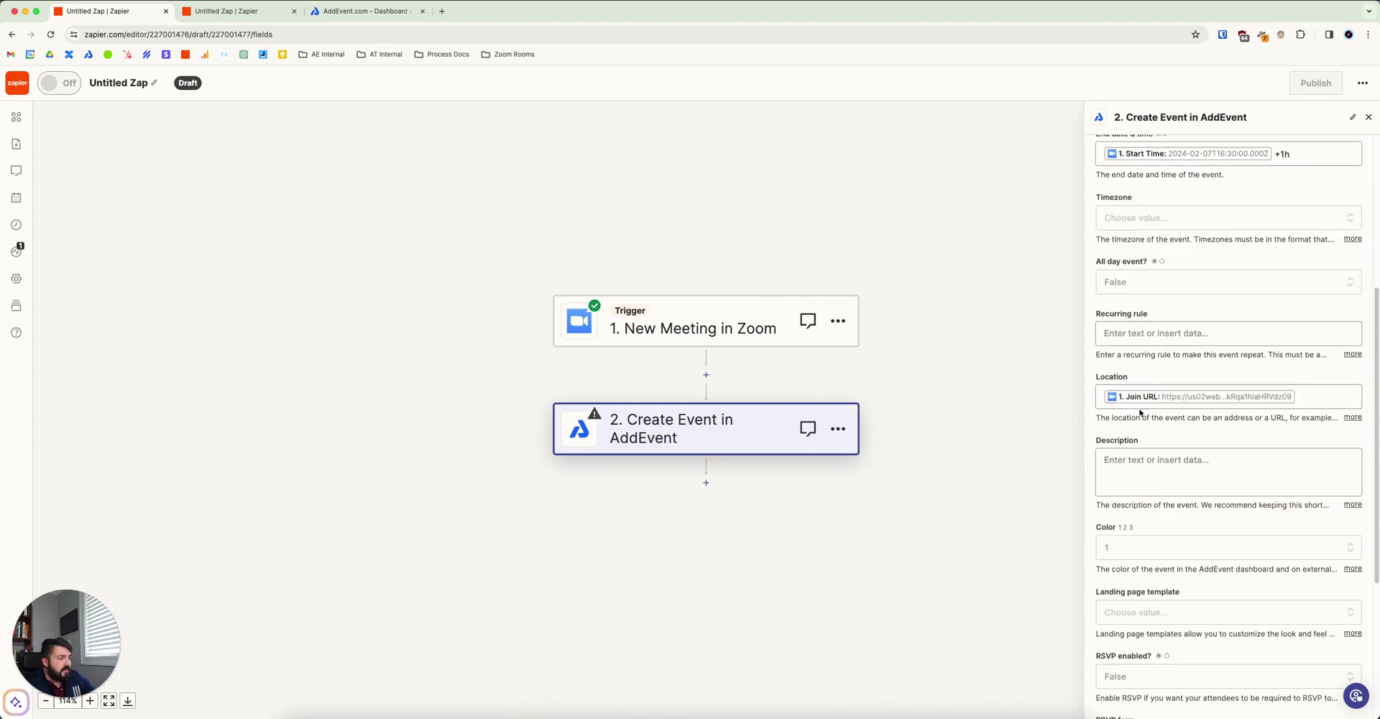
pyautogui.scroll(-1, 1178, 398)
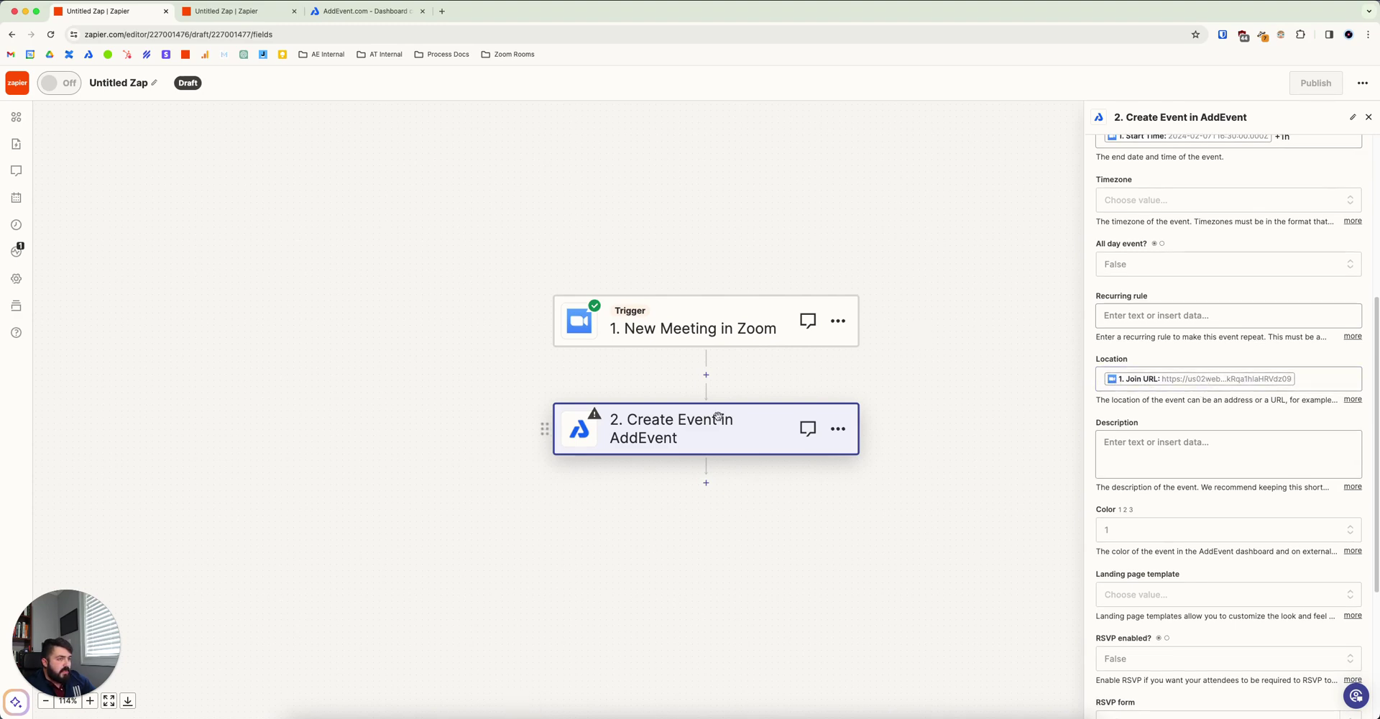
pyautogui.scroll(-5, 1175, 443)
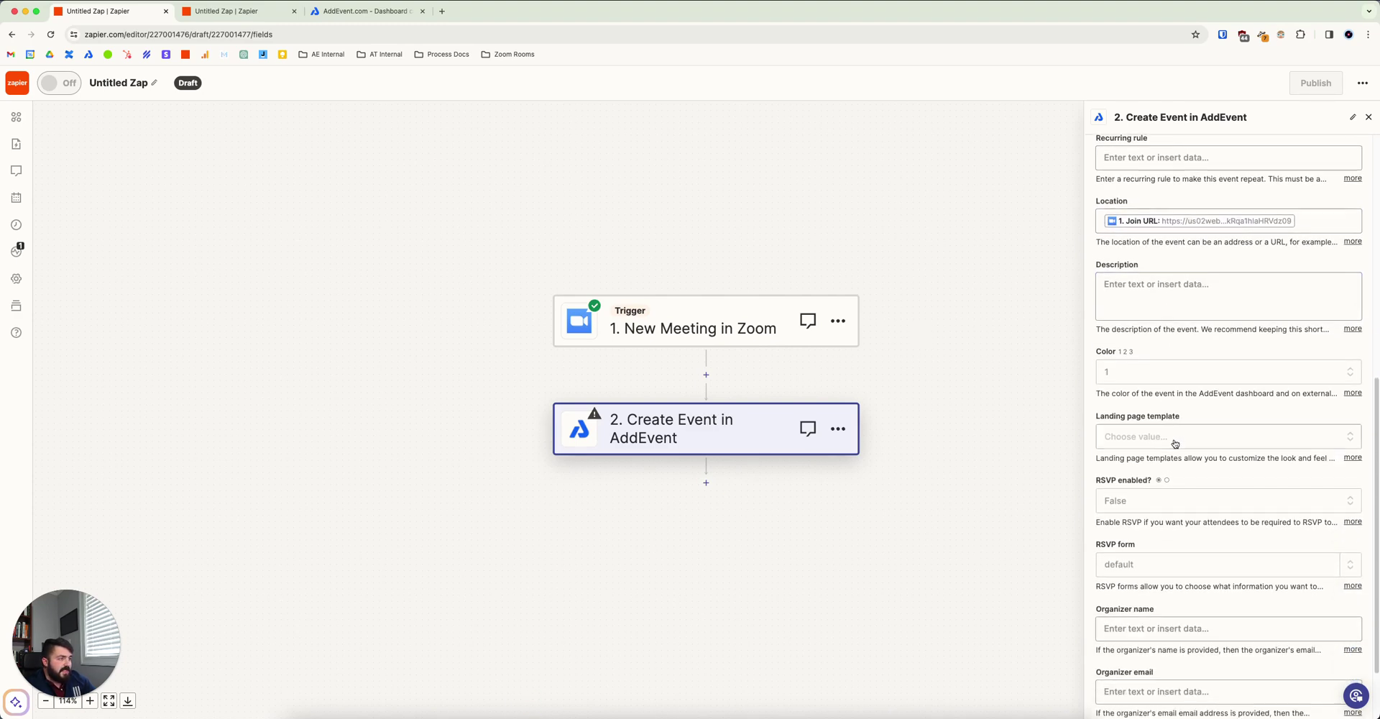
pyautogui.scroll(10, 1178, 441)
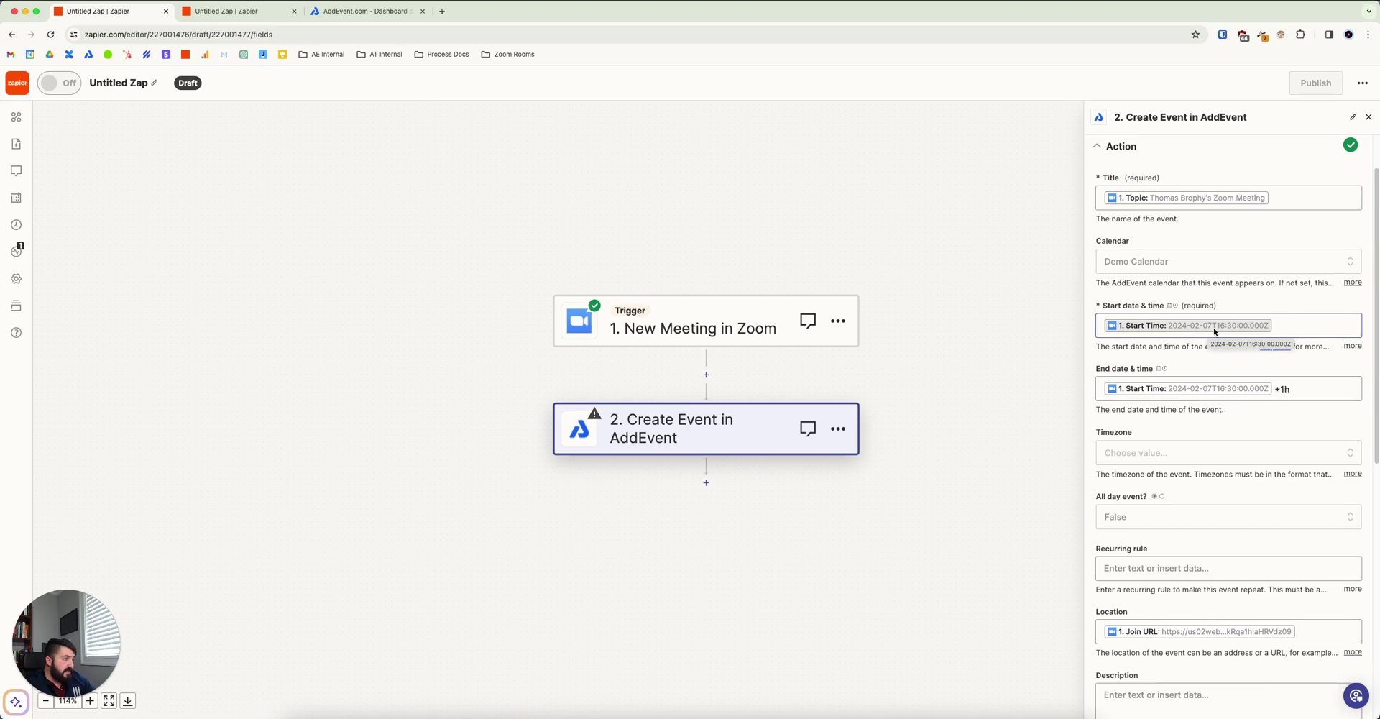
pyautogui.scroll(-10, 1214, 431)
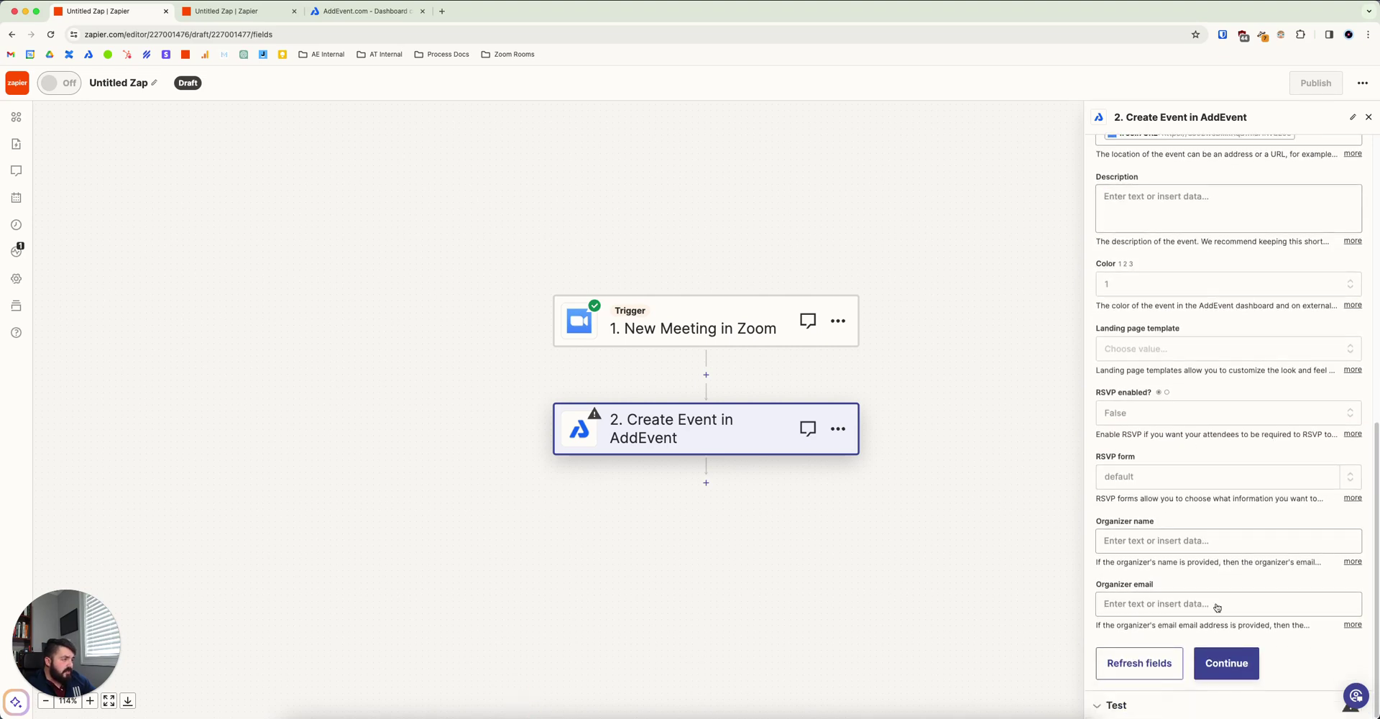
# - Send a successful test event to AddEvent, then switch to the RSVP registration zap
pyautogui.click(1222, 669)
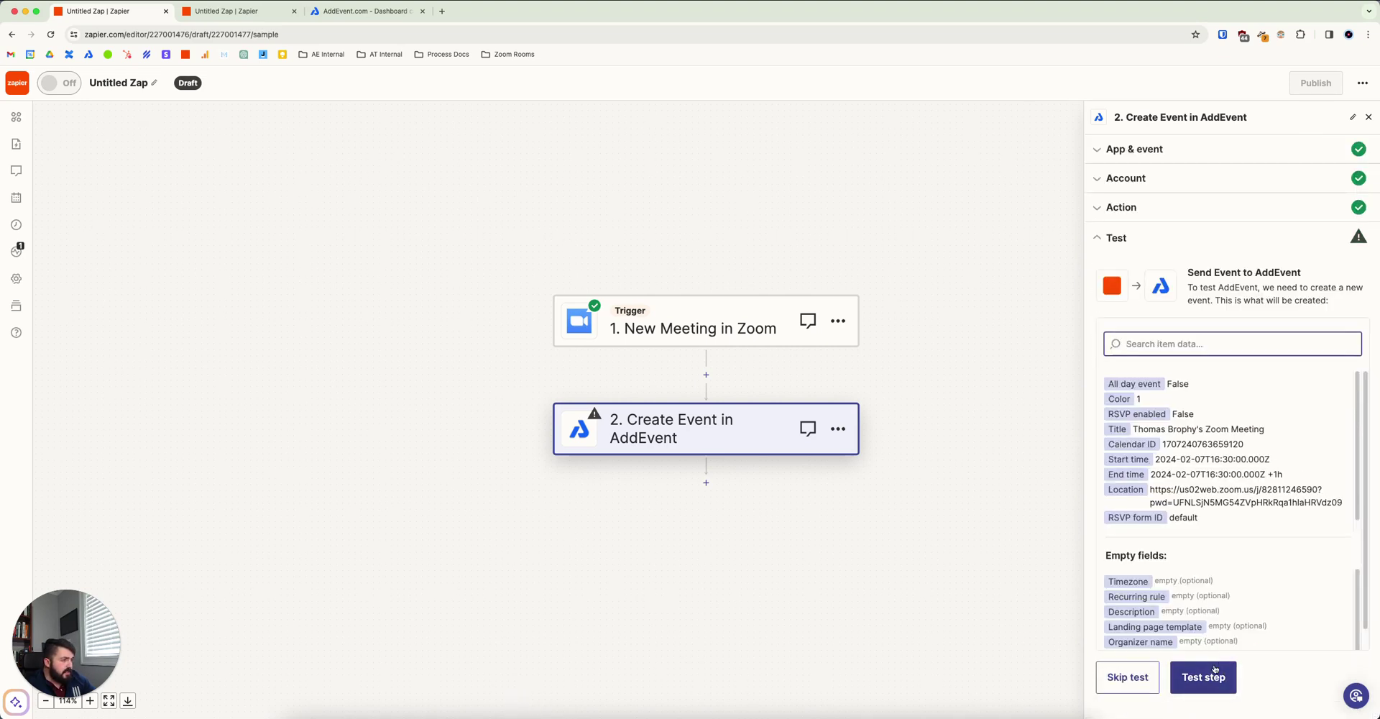
pyautogui.click(1214, 670)
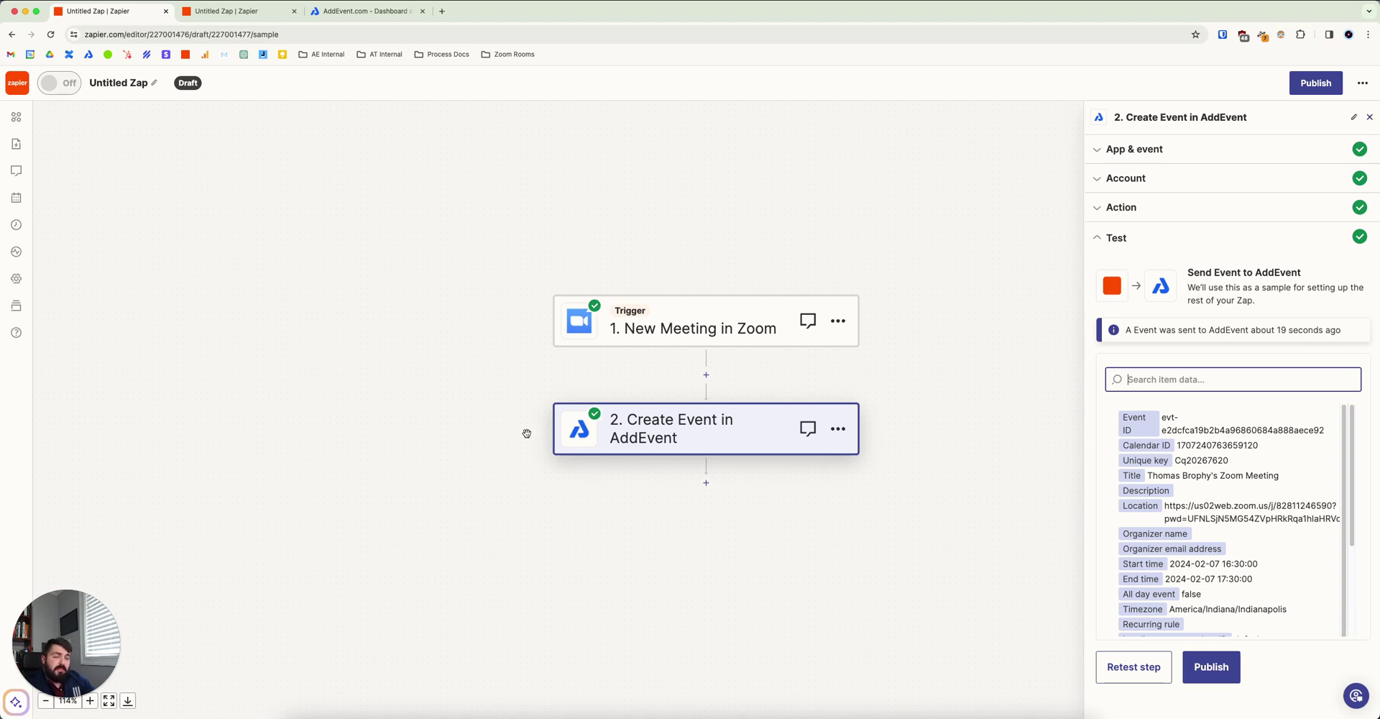
pyautogui.click(251, 10)
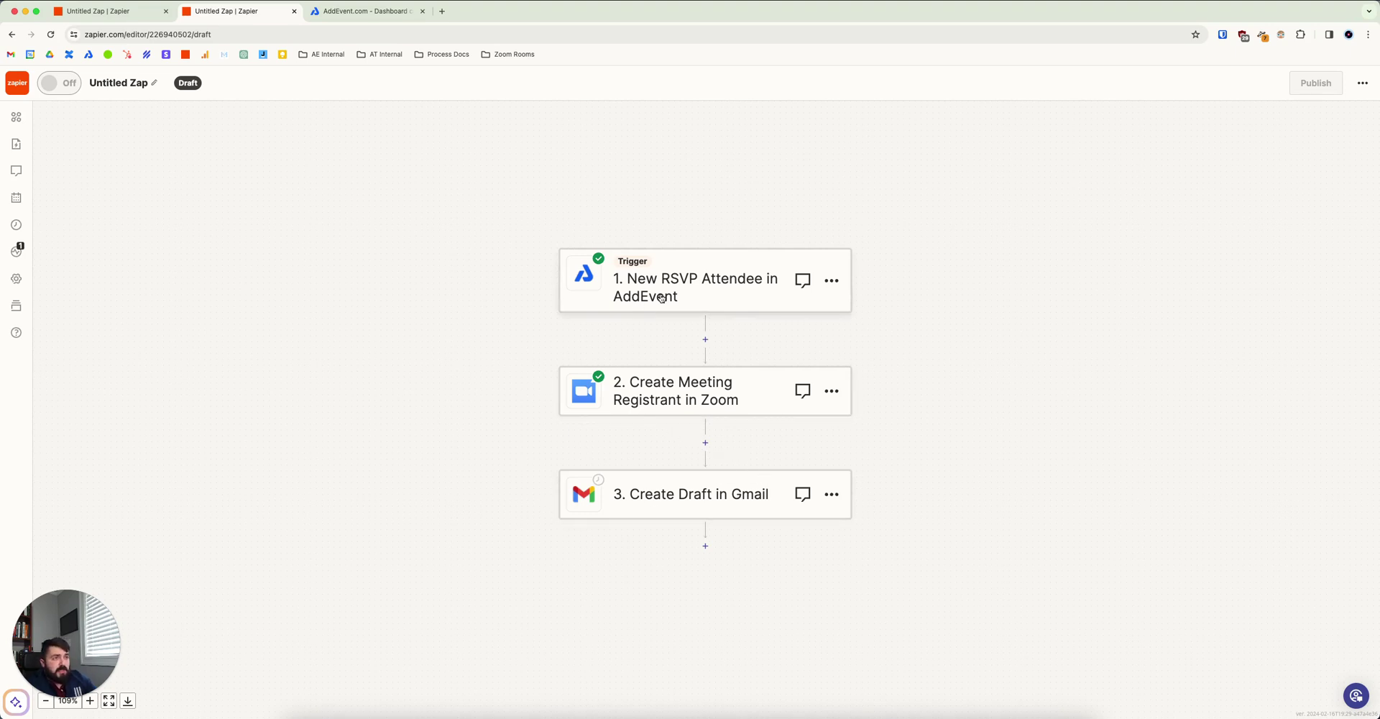
# - Confirm the AddEvent New RSVP Attendee trigger, account and Demo Calendar filter, then review Attendee A's test data
pyautogui.click(679, 284)
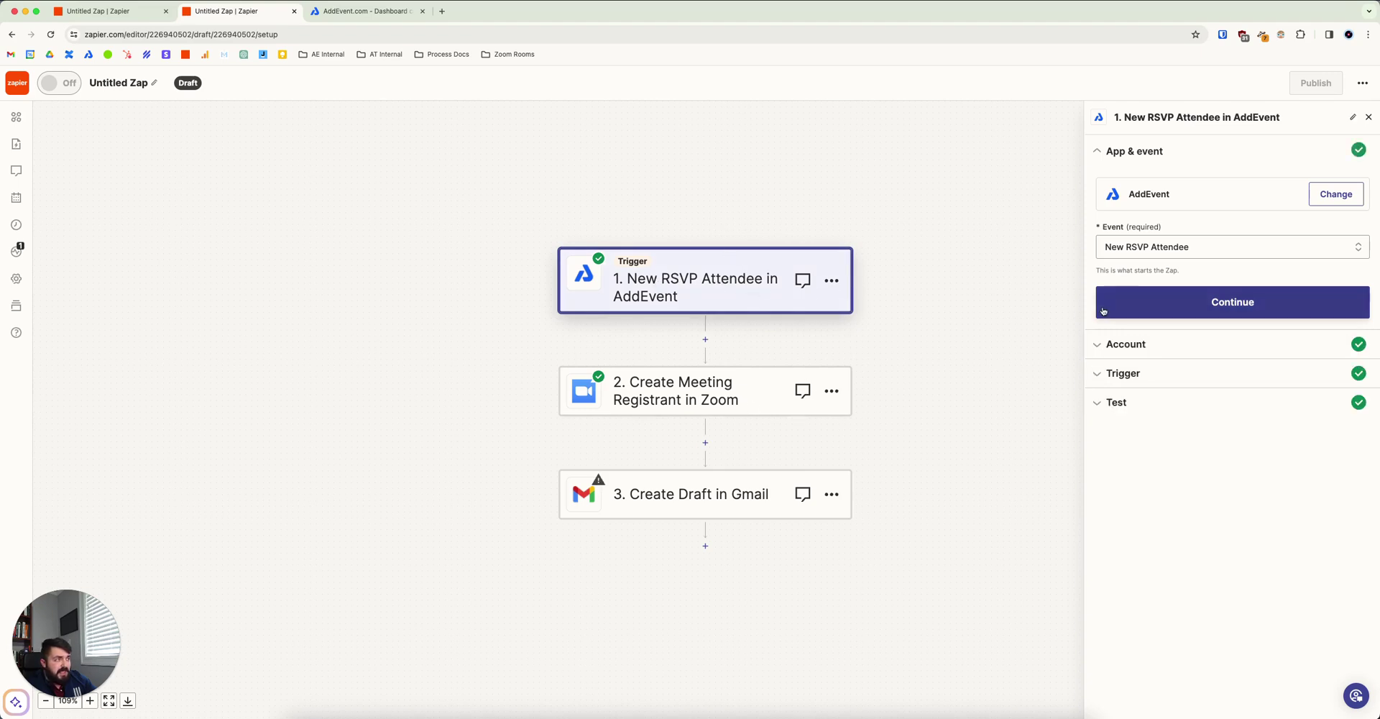
pyautogui.click(1170, 305)
pyautogui.click(1154, 309)
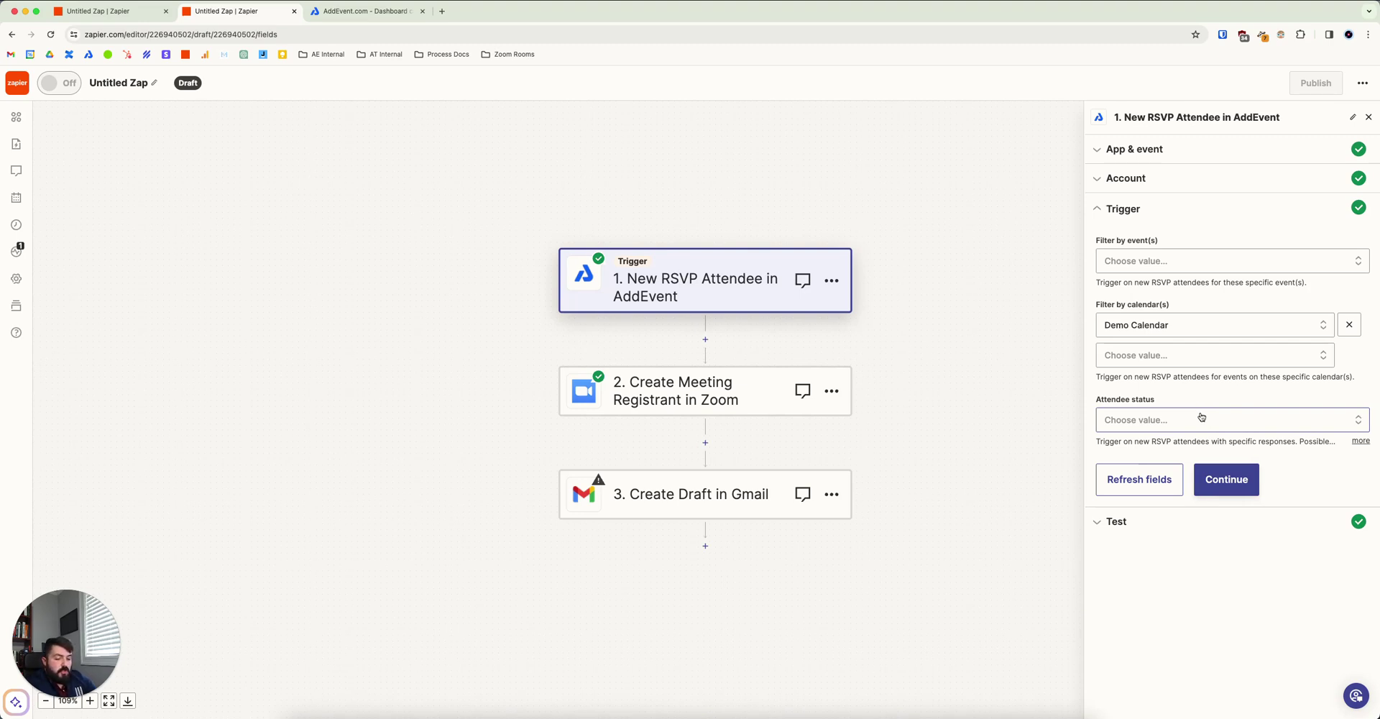
pyautogui.click(1227, 477)
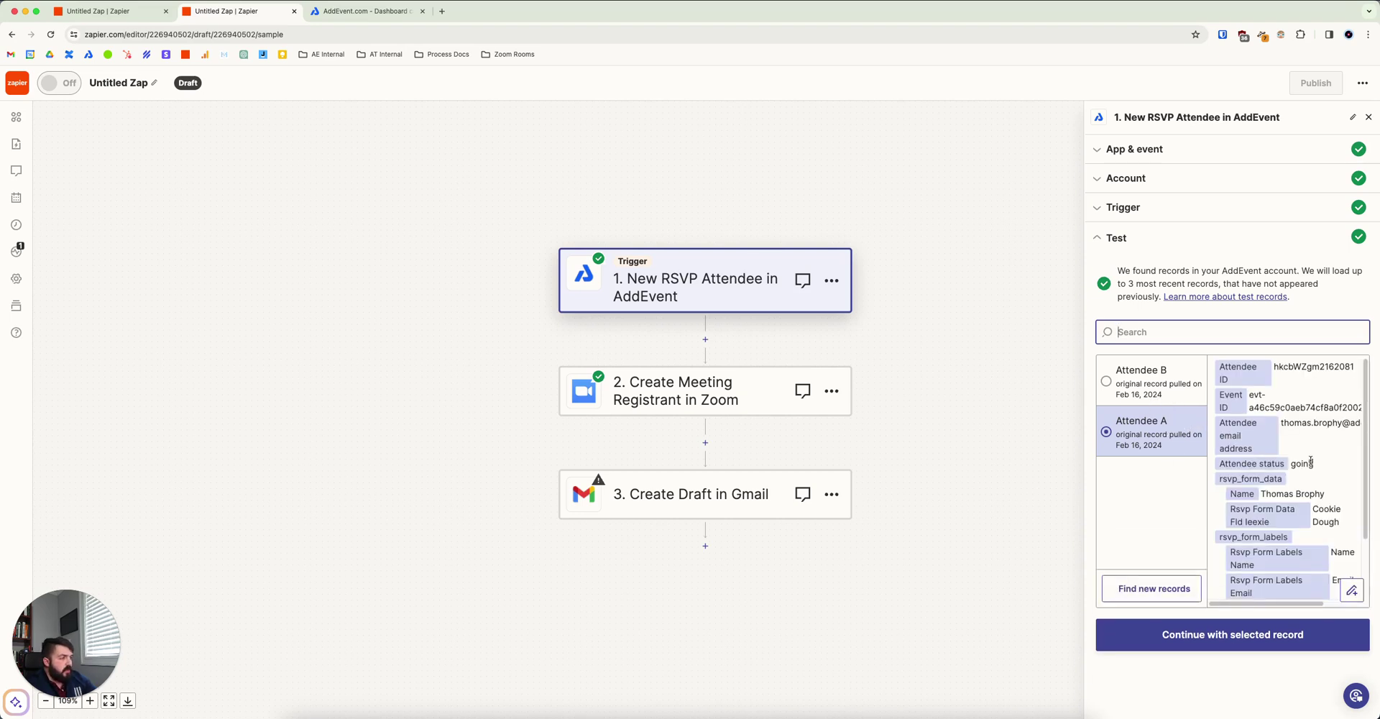
pyautogui.scroll(-2, 1308, 470)
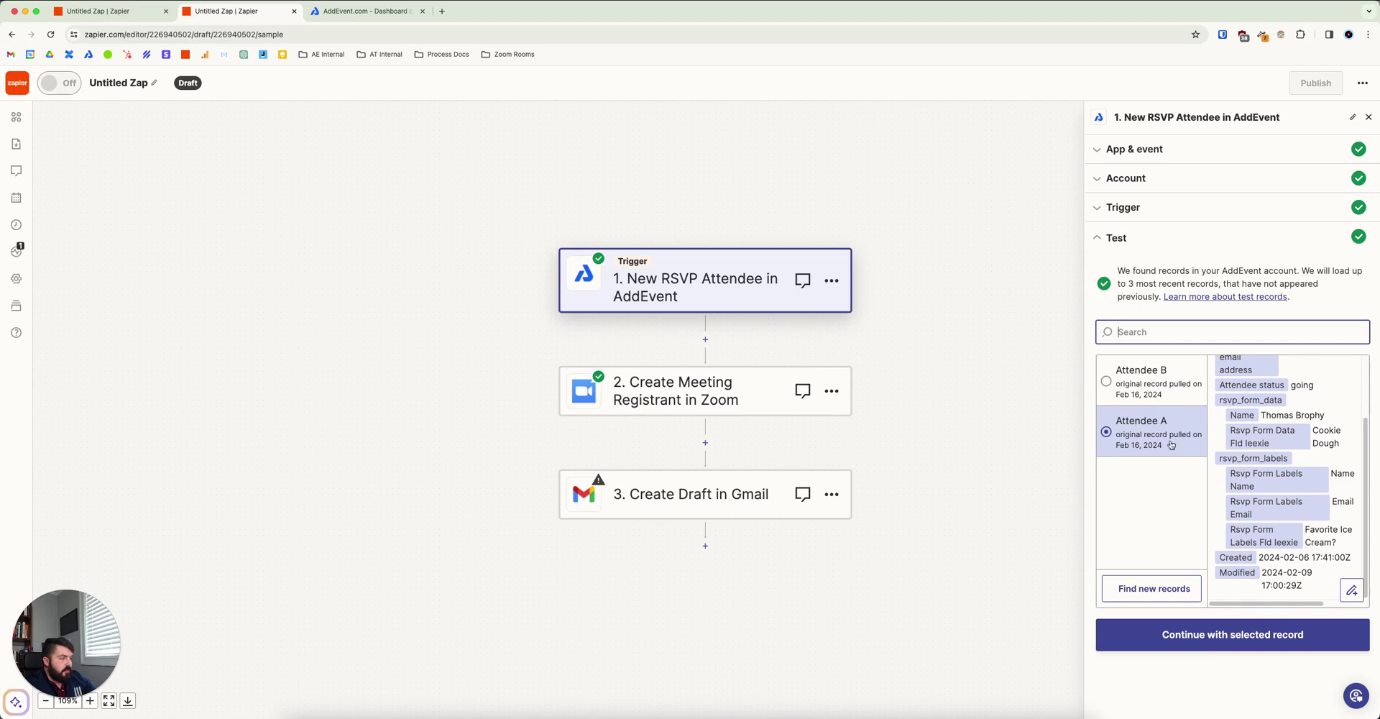
# - Use Attendee A as the sample, confirm Zoom and its account, and select Demo Meeting
pyautogui.click(1154, 633)
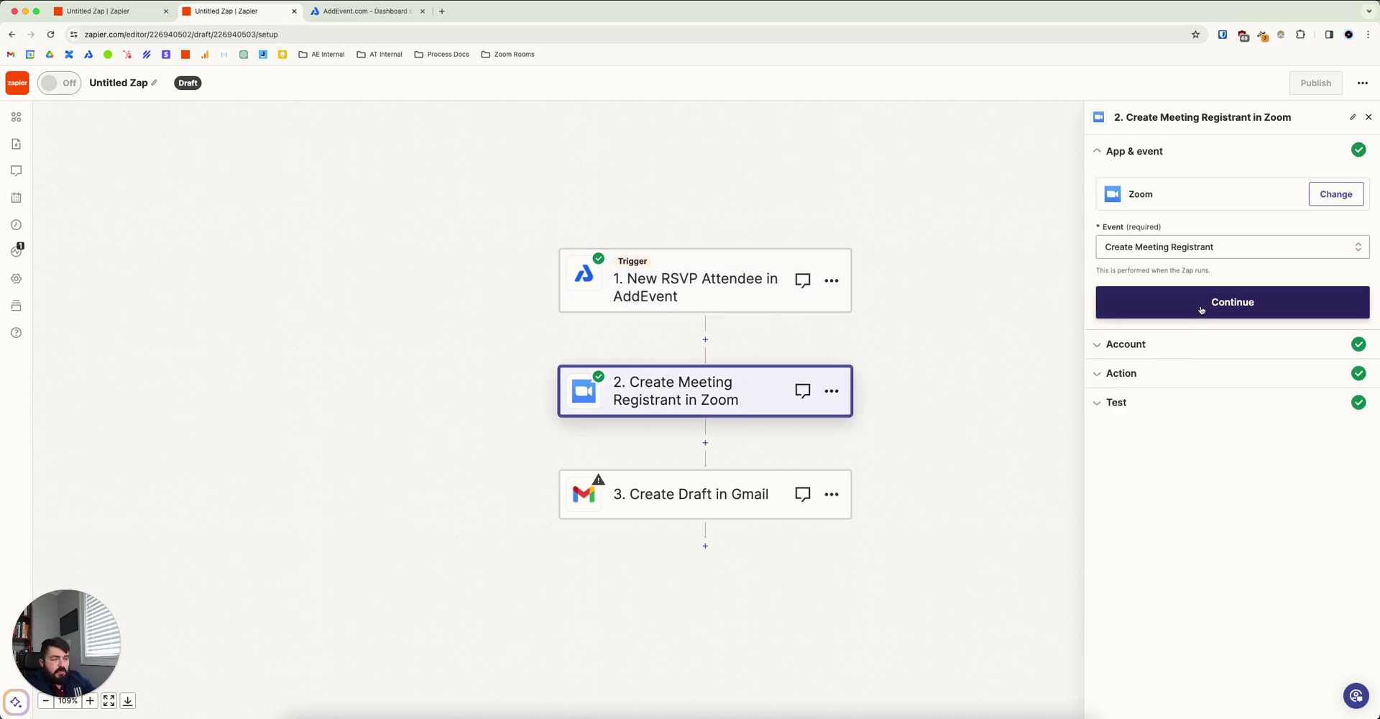
pyautogui.click(1201, 310)
pyautogui.click(1139, 329)
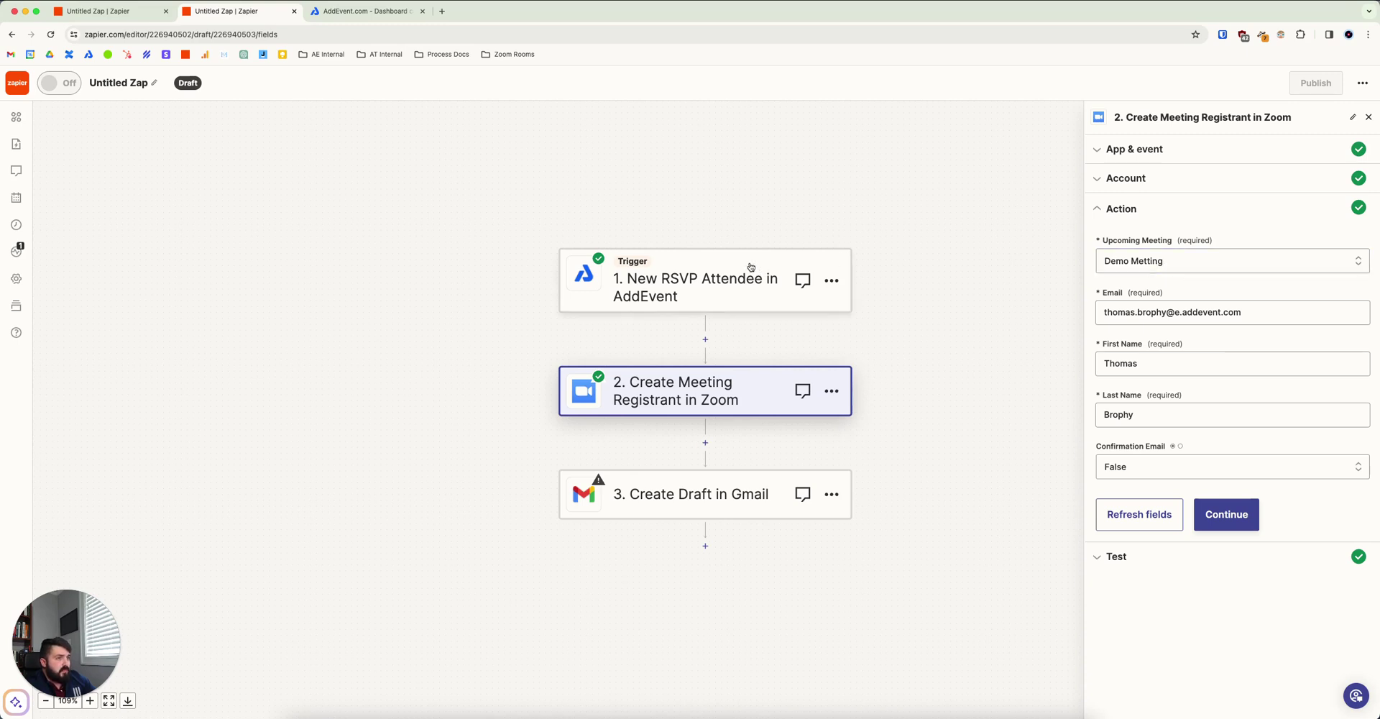
pyautogui.click(1169, 262)
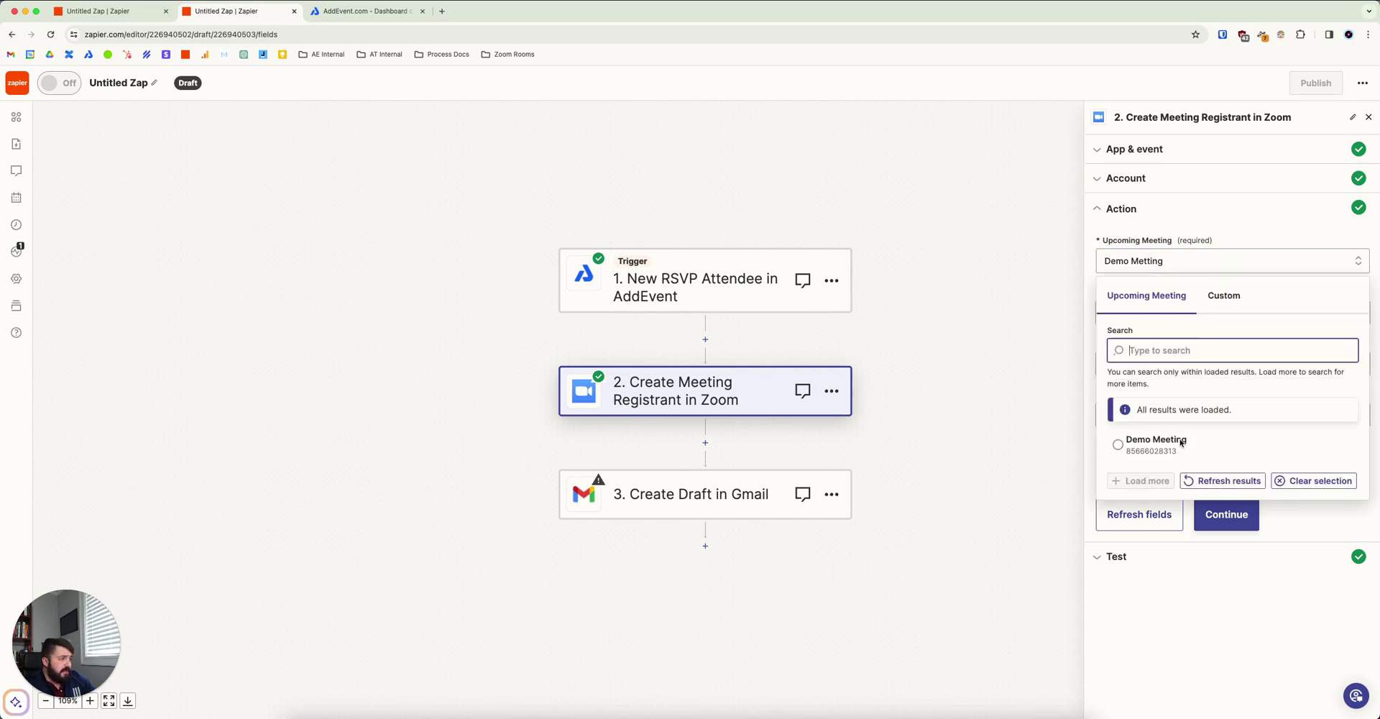
pyautogui.click(1172, 444)
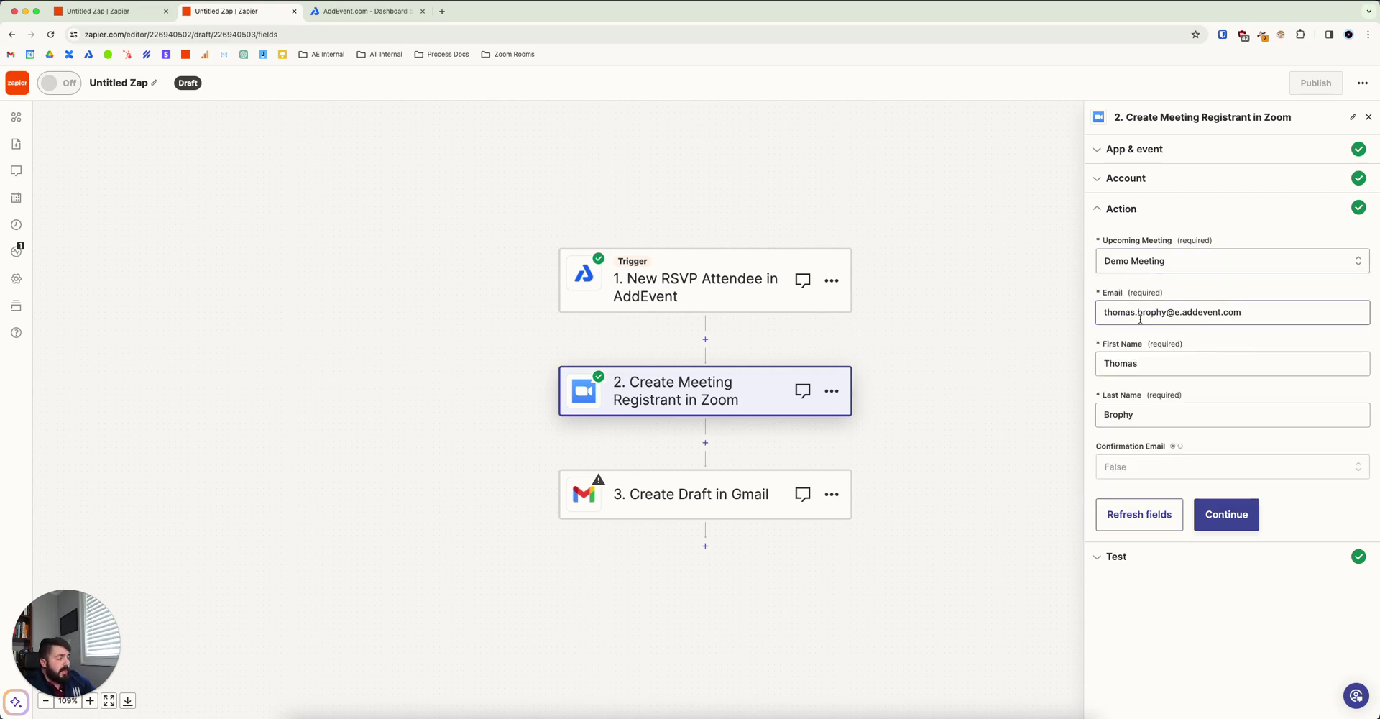
# - Review AddEvent data for the Email and First Name fields, removing the inserted Name value
pyautogui.click(1262, 313)
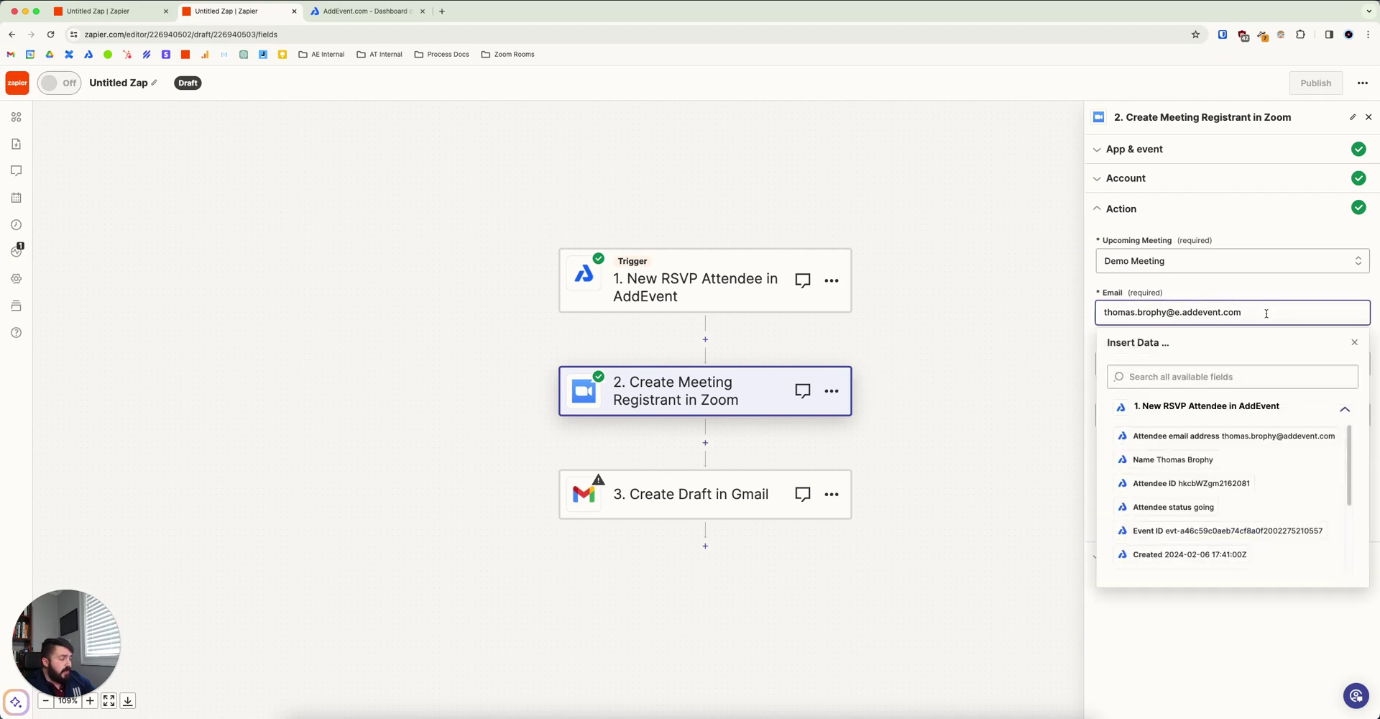
pyautogui.scroll(-2, 1225, 521)
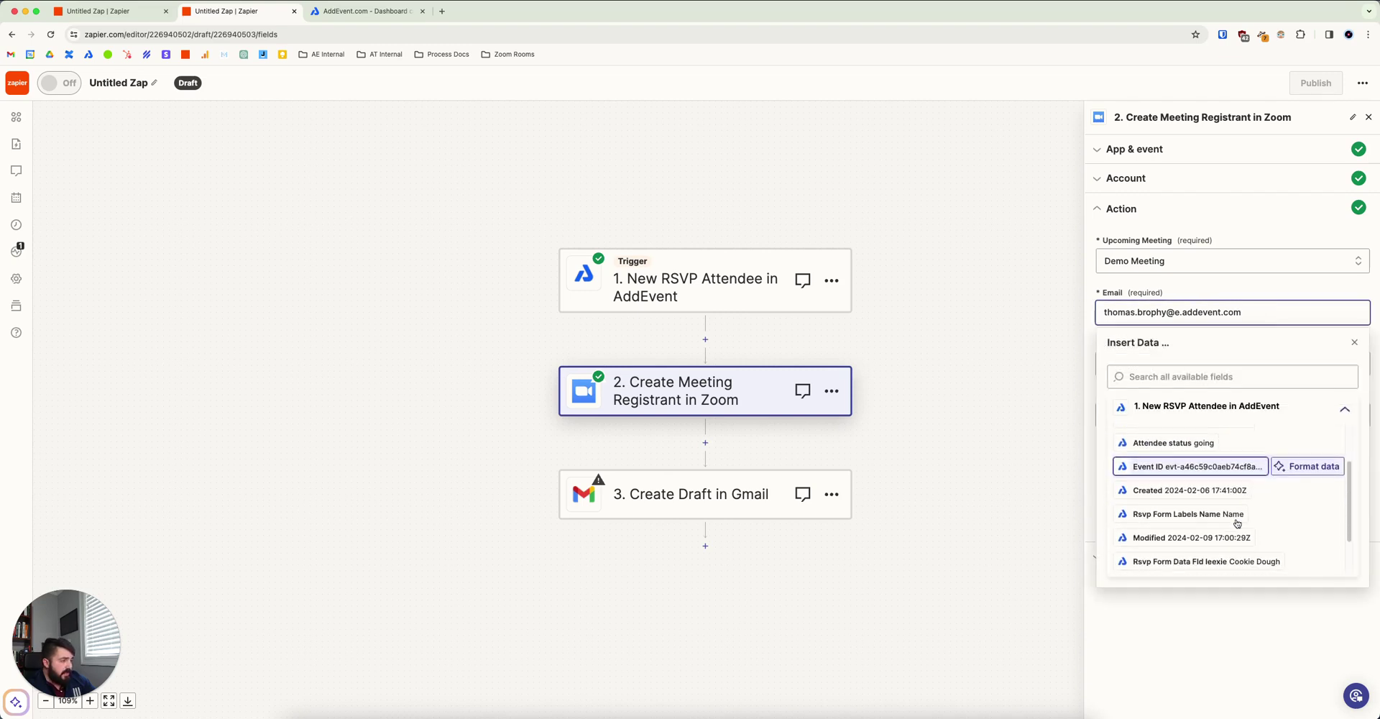
pyautogui.scroll(-2, 1230, 513)
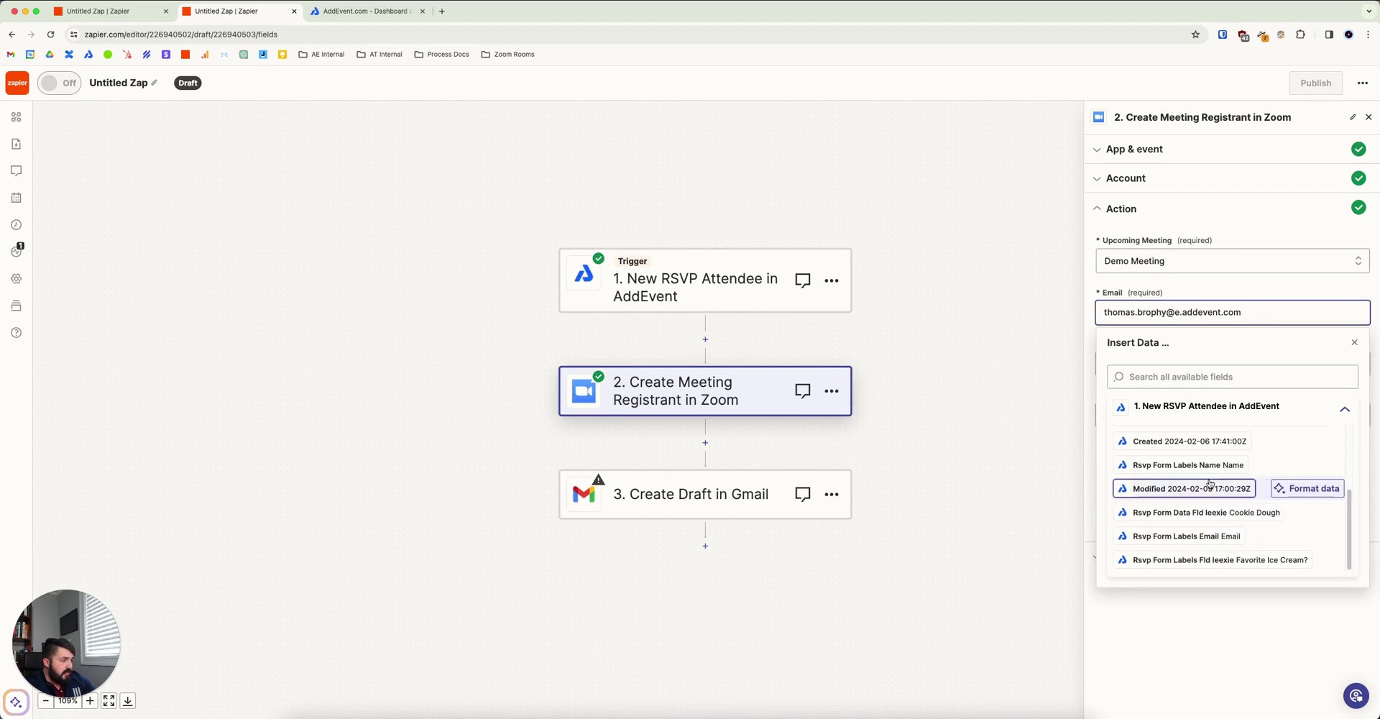
pyautogui.click(1246, 231)
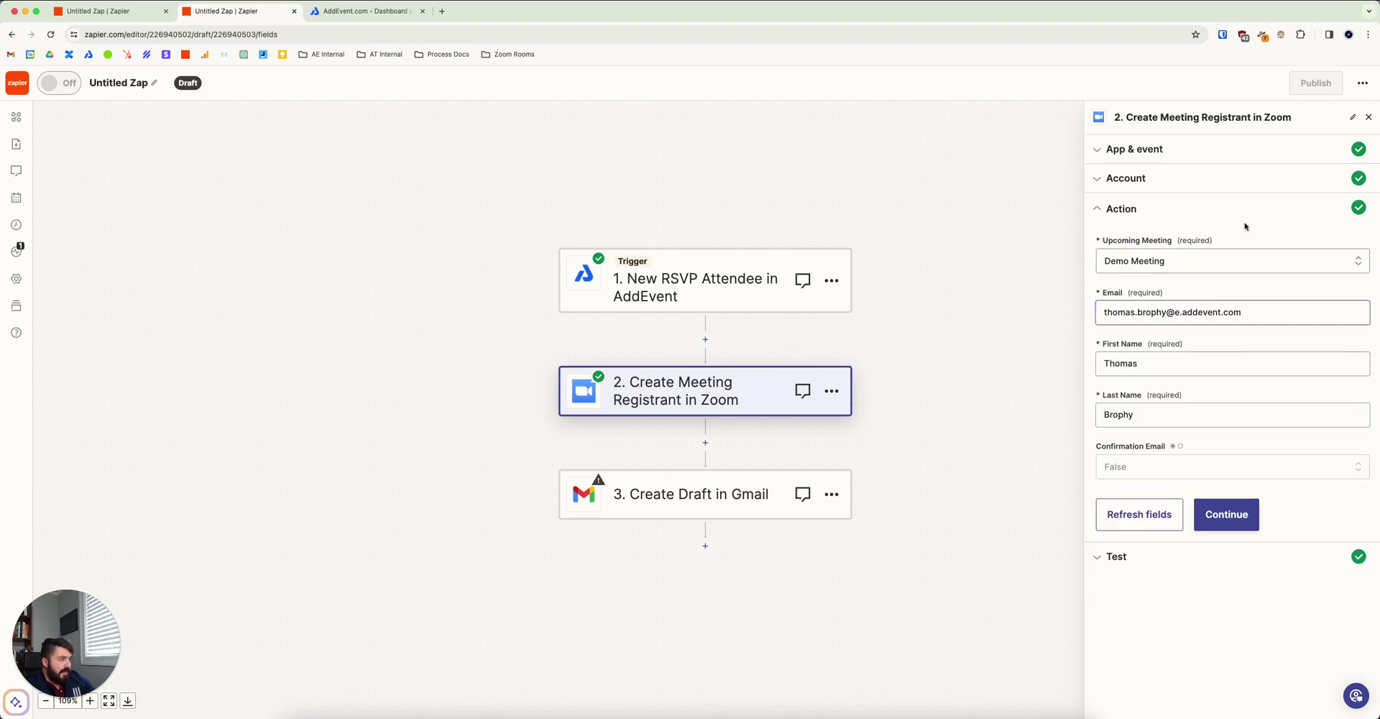
pyautogui.click(1144, 360)
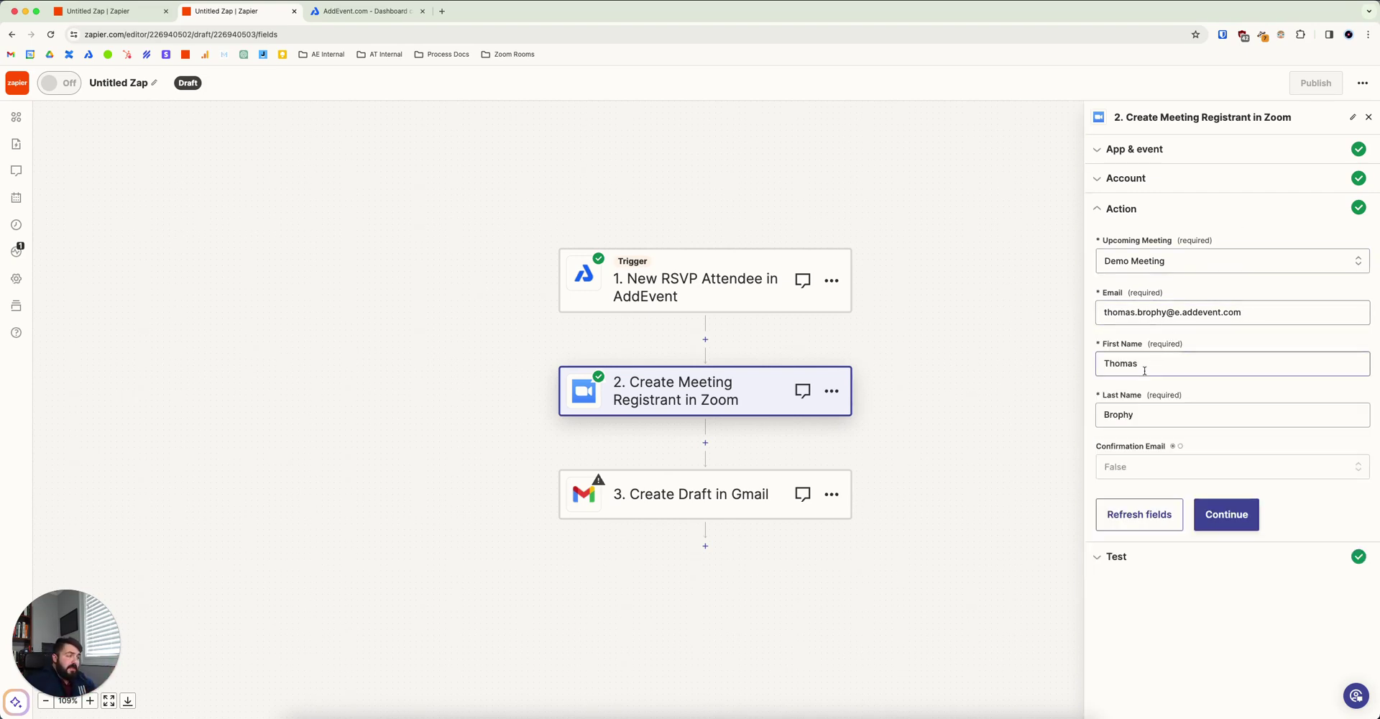
pyautogui.click(1169, 368)
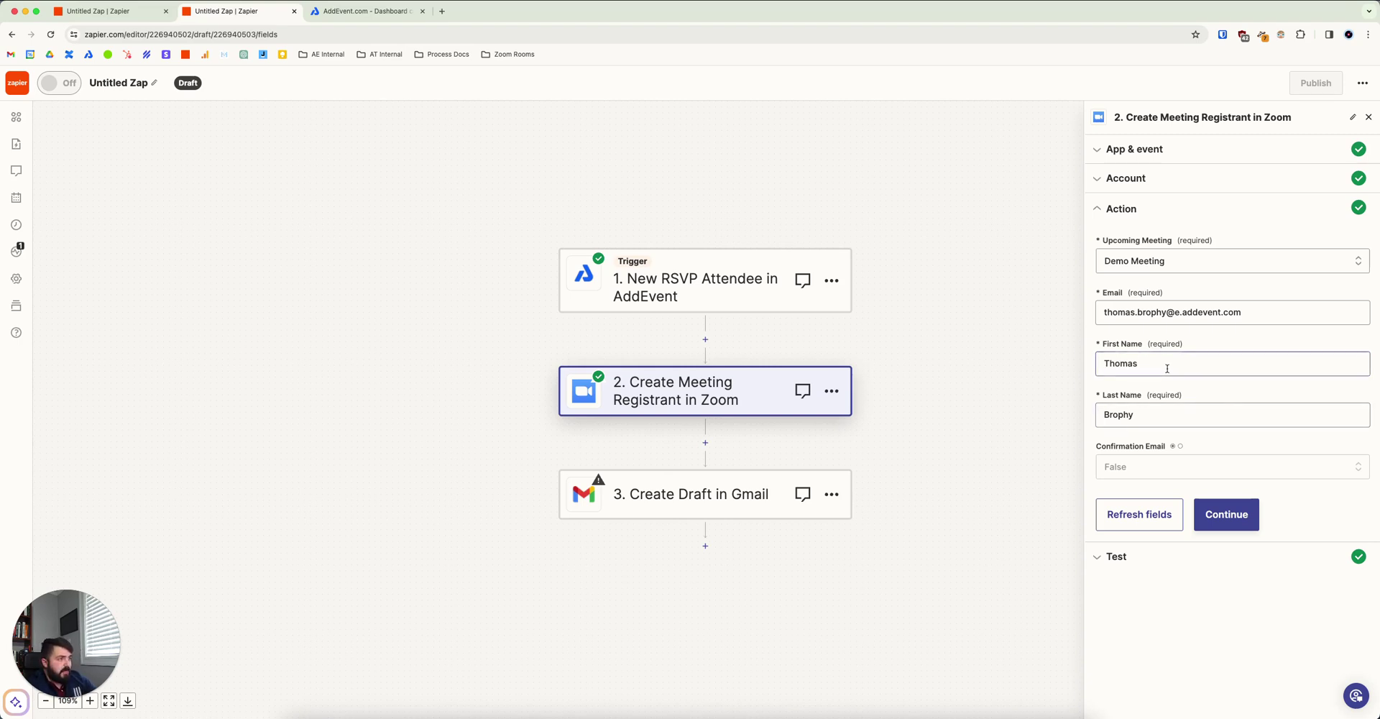
pyautogui.click(1187, 510)
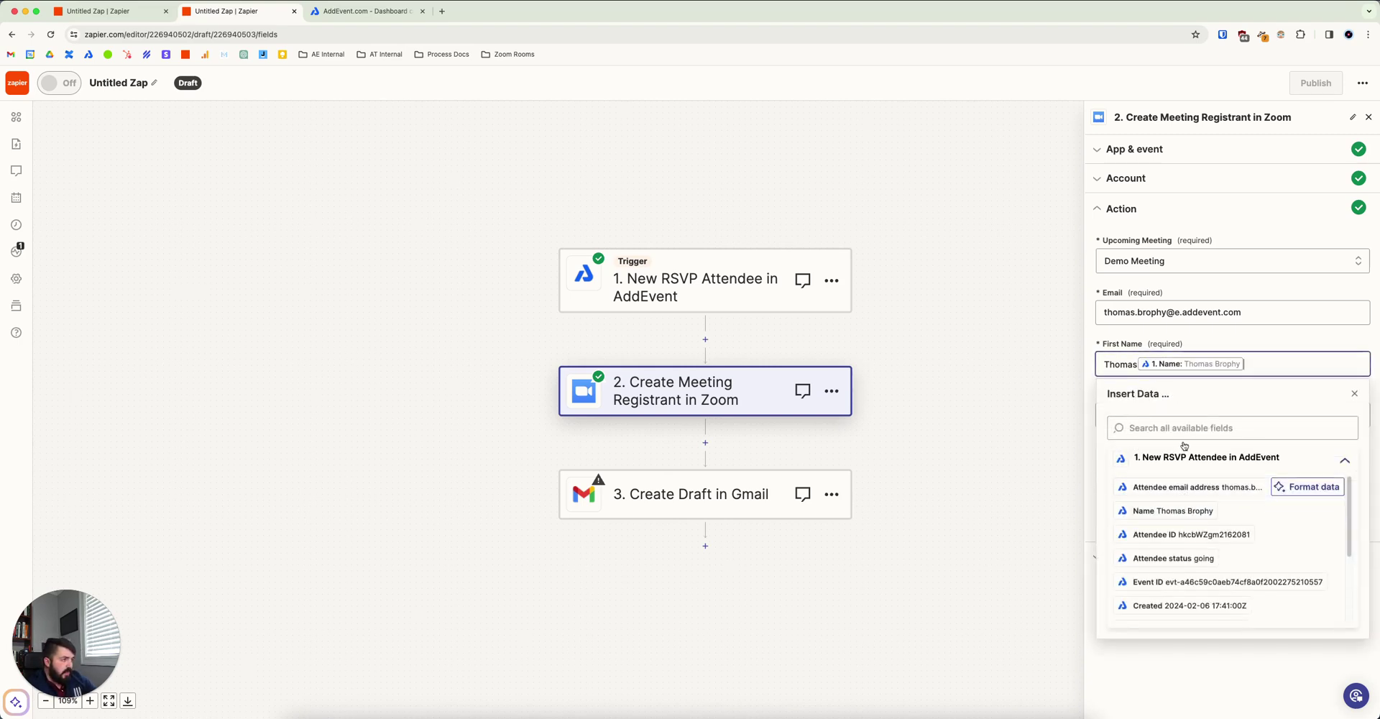
pyautogui.press('BackSpace')
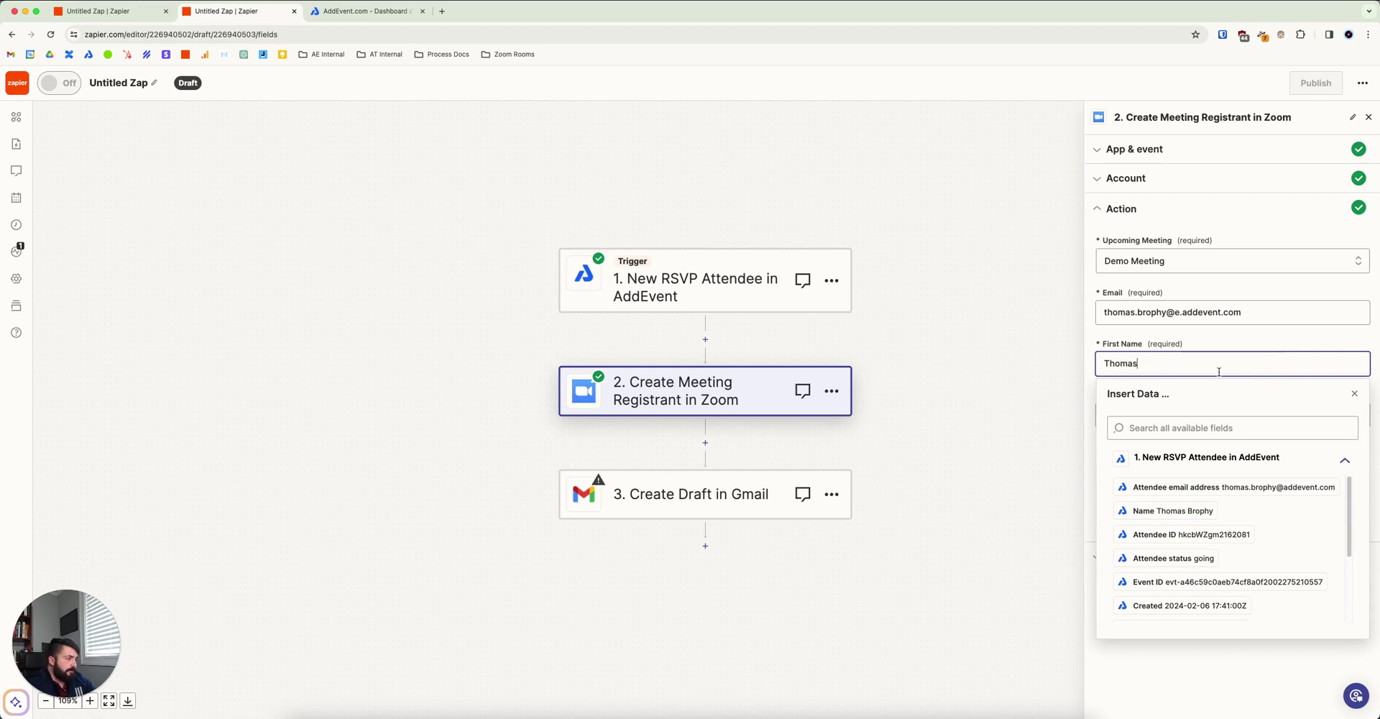
pyautogui.click(1244, 338)
pyautogui.click(1226, 513)
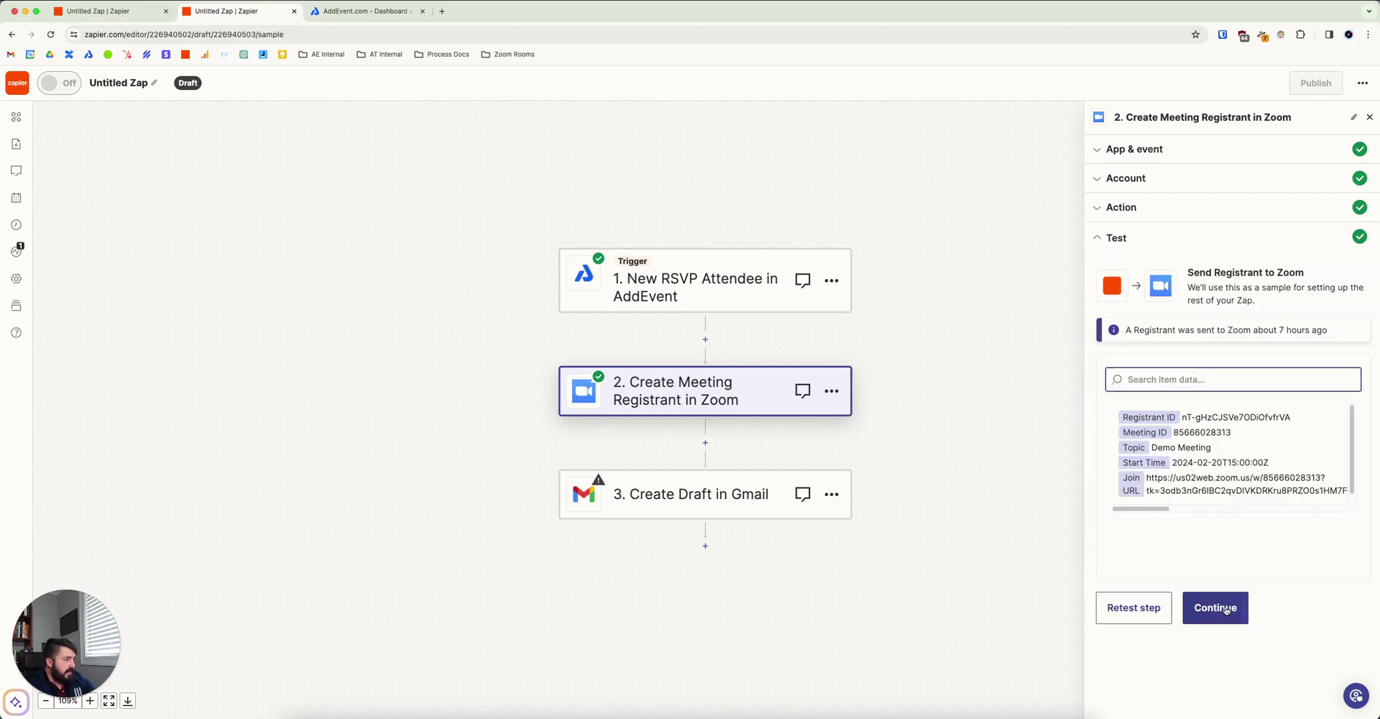